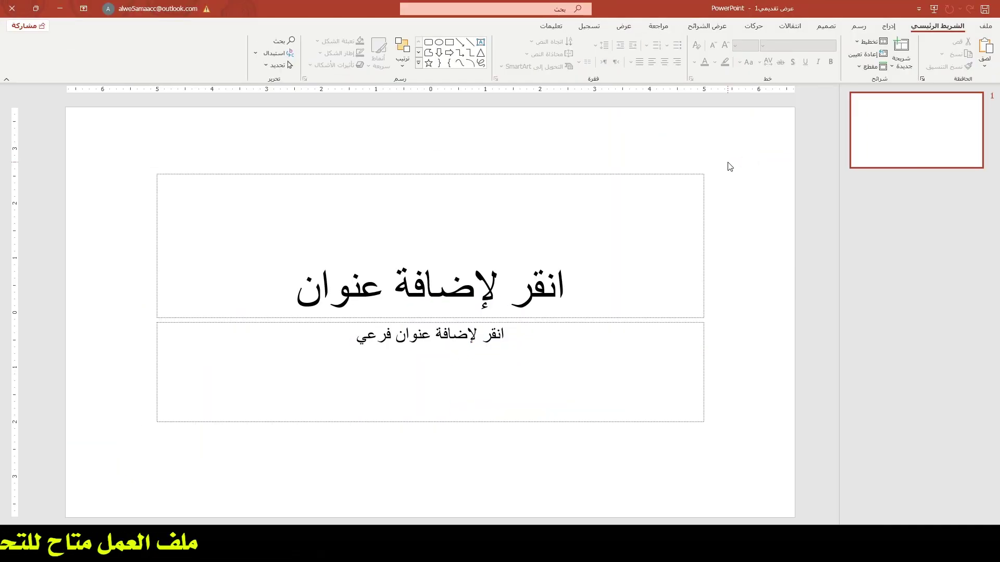
# Step: Apply the Blank layout, set a dark red scratched grunge picture background, and turn on guides
pyautogui.rightClick(736, 150)
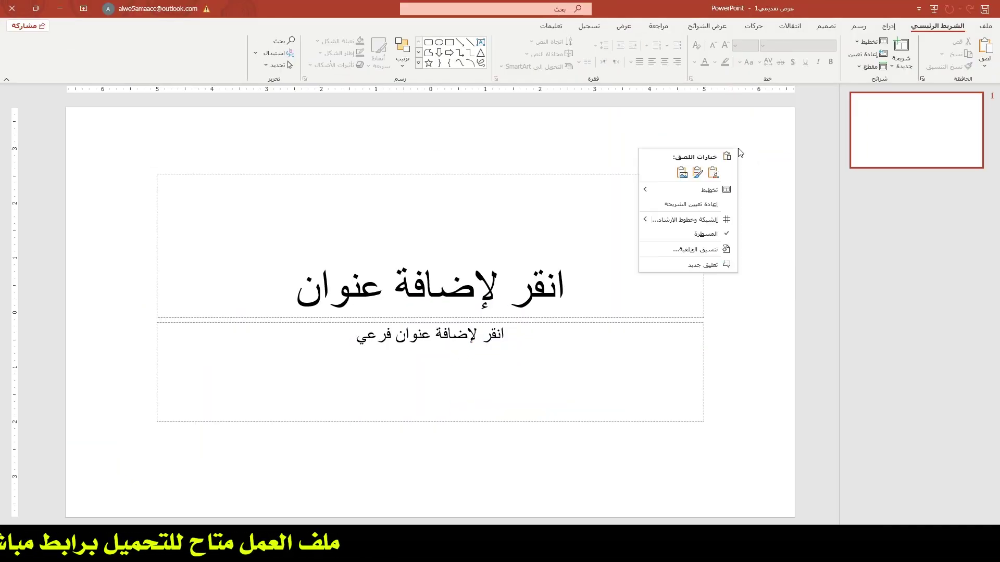
pyautogui.moveTo(687, 189)
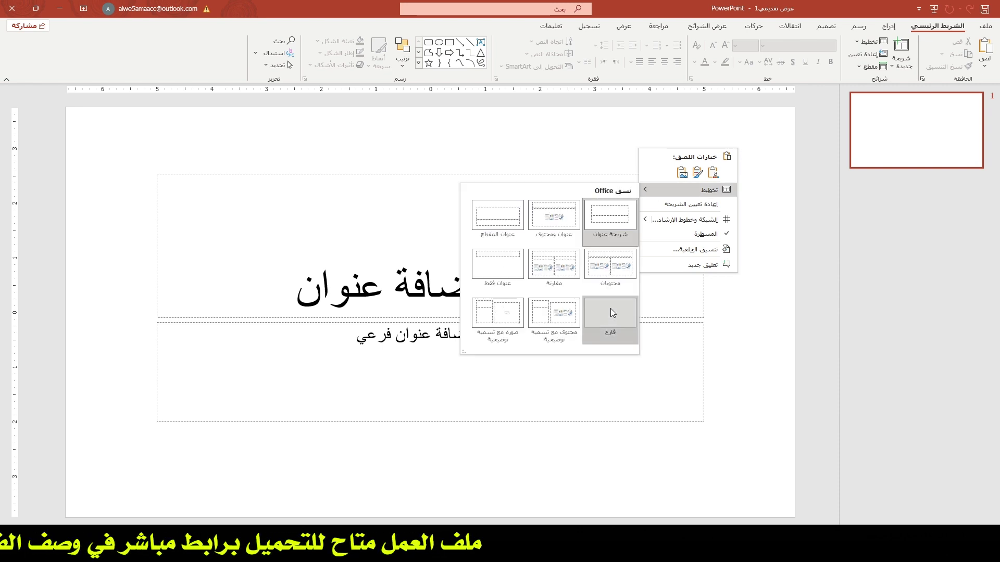
pyautogui.click(611, 308)
pyautogui.rightClick(655, 164)
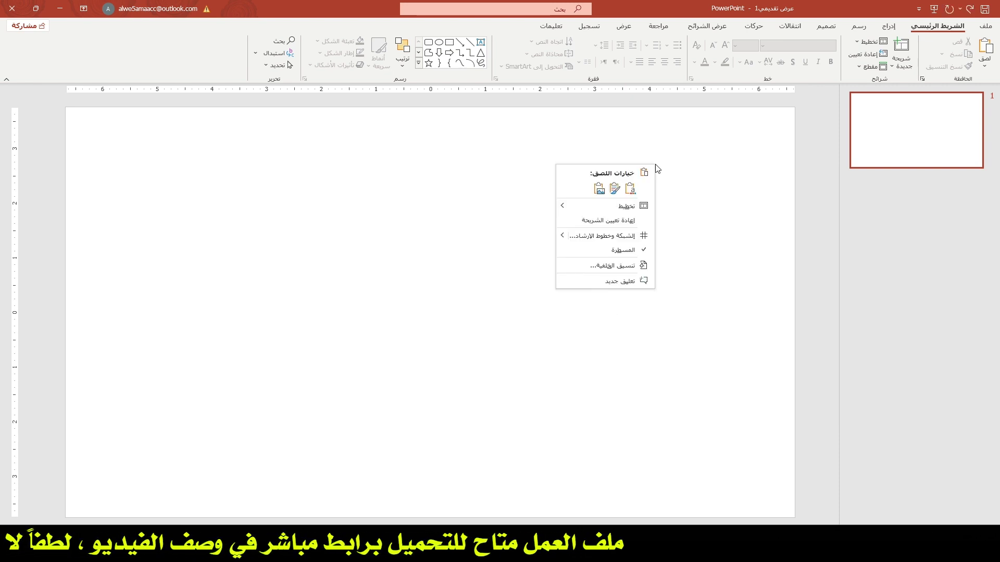
pyautogui.click(584, 266)
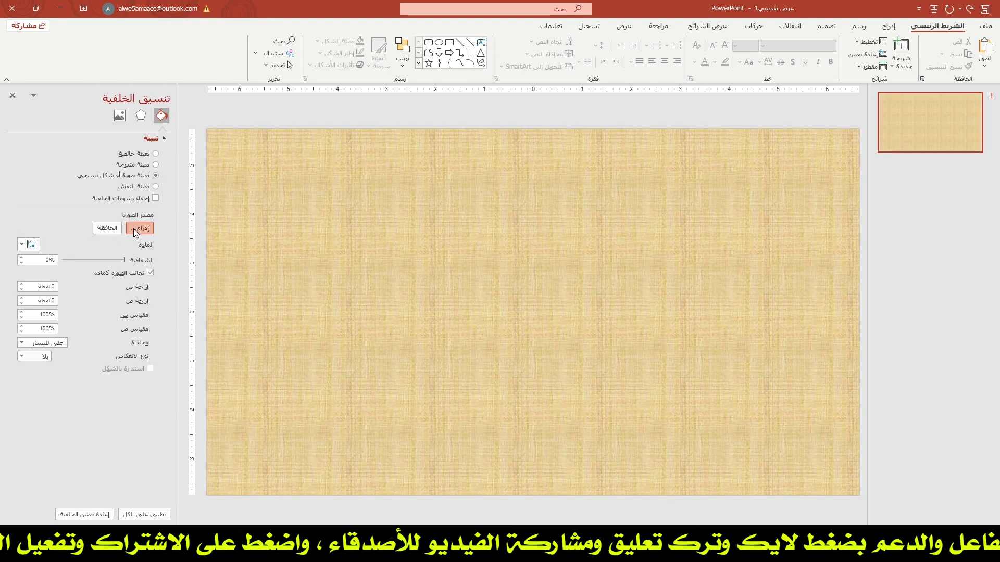
pyautogui.click(134, 230)
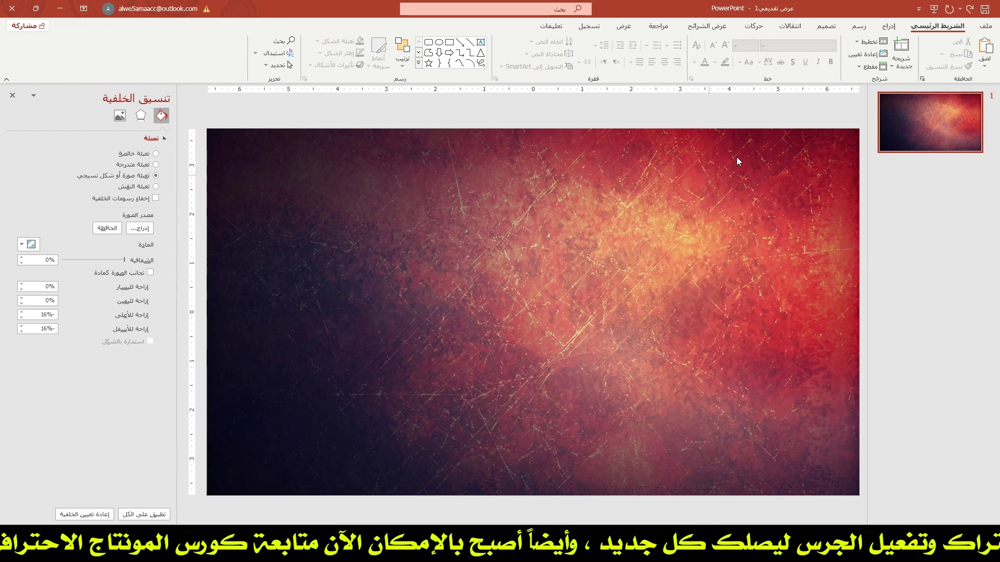
pyautogui.click(624, 26)
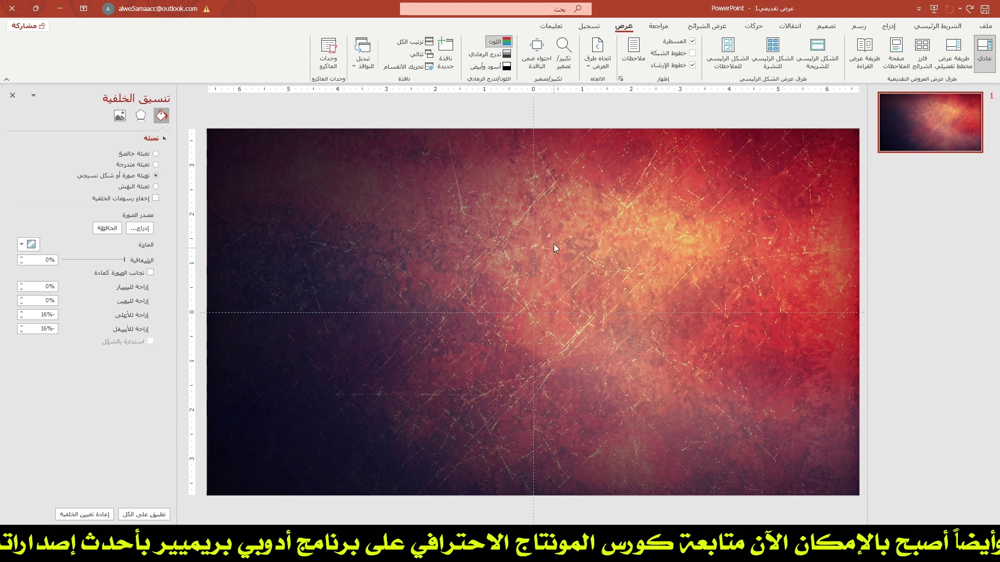
# Step: Draw a 2.57-inch Round Diagonal Corners rectangle and round its corners fully into a leaf
pyautogui.click(891, 26)
pyautogui.click(831, 62)
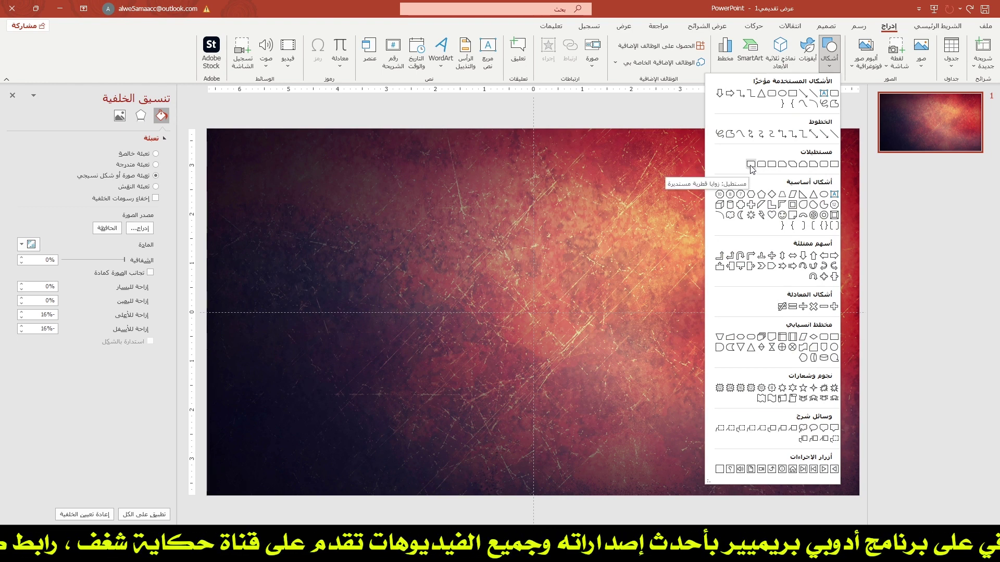
pyautogui.click(751, 164)
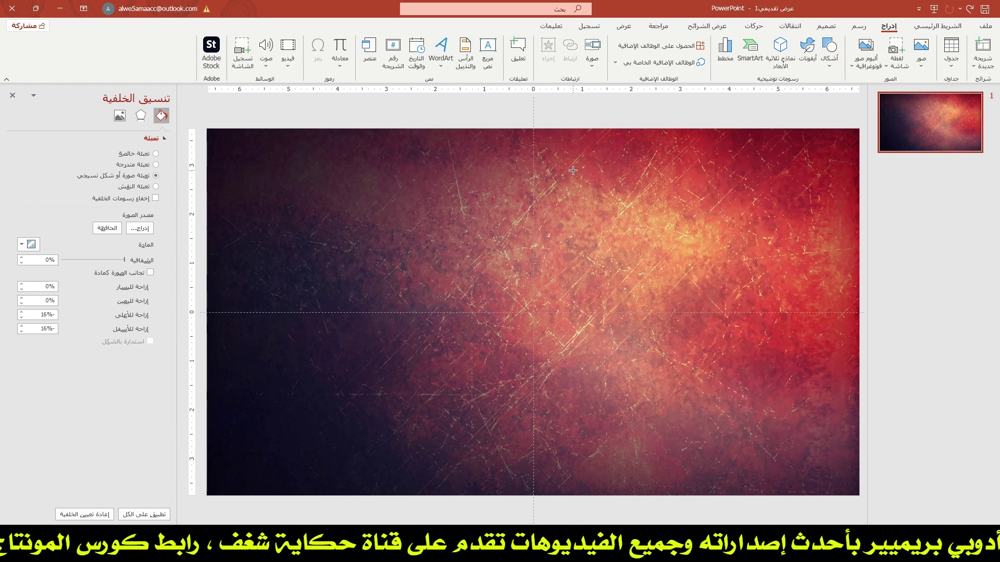
pyautogui.moveTo(558, 168); pyautogui.dragTo(685, 294)
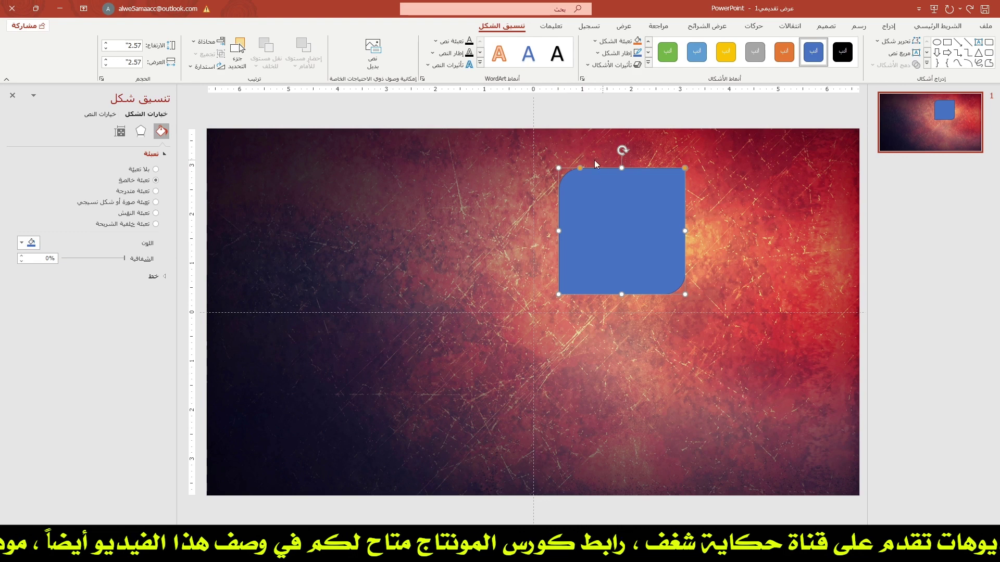
pyautogui.moveTo(580, 167); pyautogui.dragTo(615, 172)
# Step: Nudge the leaf into place and stack a Ctrl+D copy exactly over it
pyautogui.moveTo(617, 238); pyautogui.dragTo(605, 246)
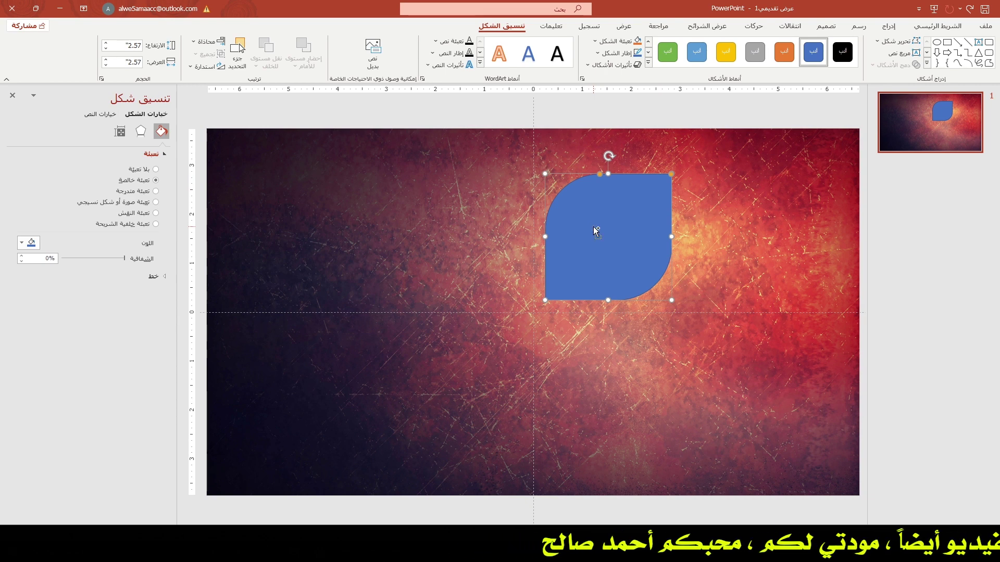
pyautogui.hotkey('ctrl', 'd')
pyautogui.moveTo(612, 240); pyautogui.dragTo(605, 233)
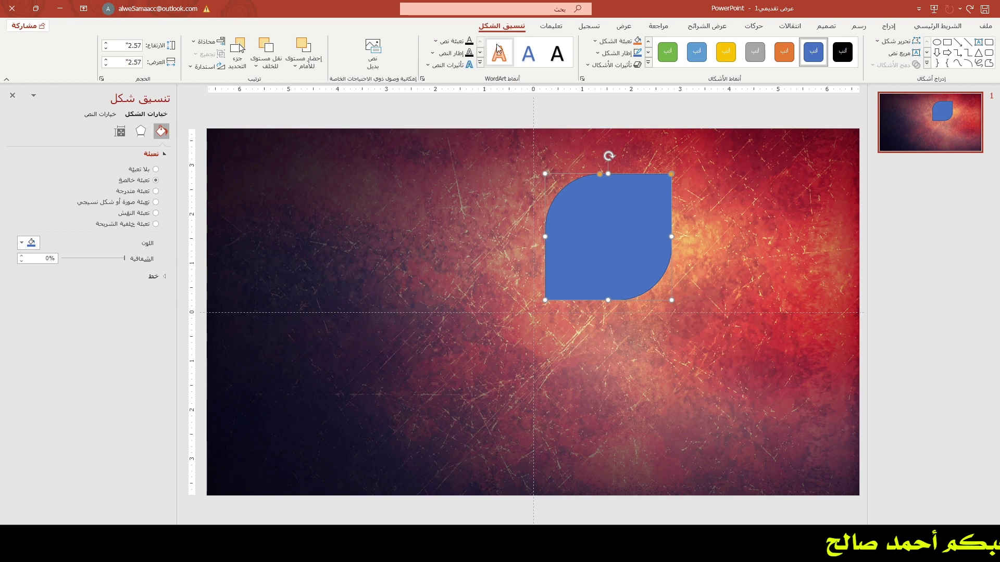
# Step: Flip the copied leaf vertically and place it left of the original
pyautogui.click(202, 68)
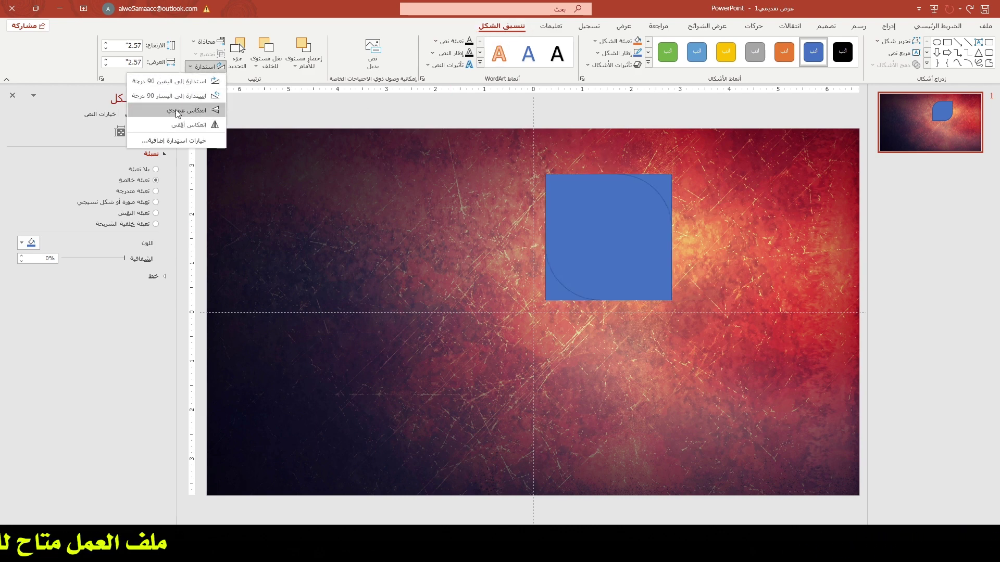
pyautogui.click(178, 111)
pyautogui.moveTo(602, 228); pyautogui.dragTo(453, 219)
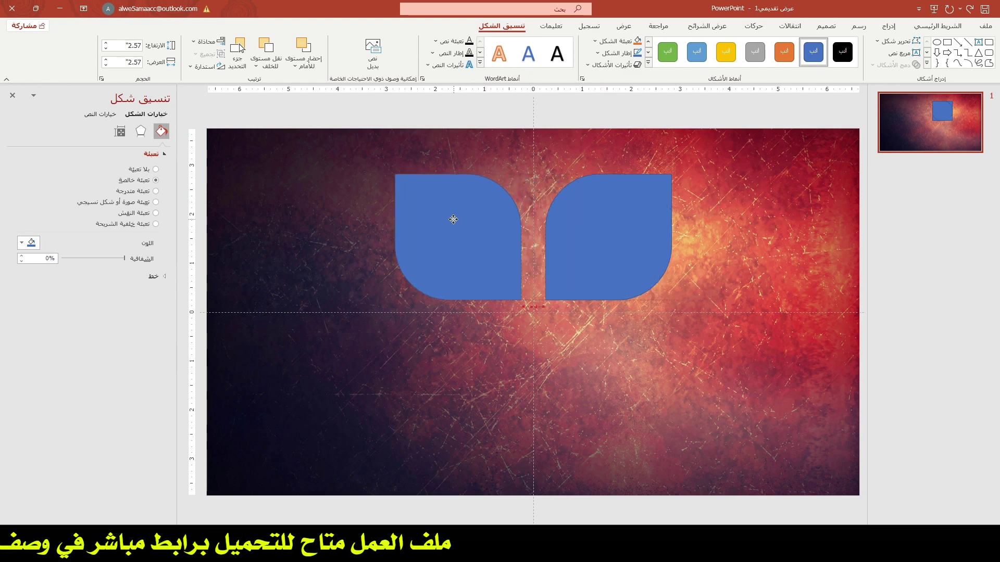
pyautogui.moveTo(453, 220); pyautogui.dragTo(453, 221)
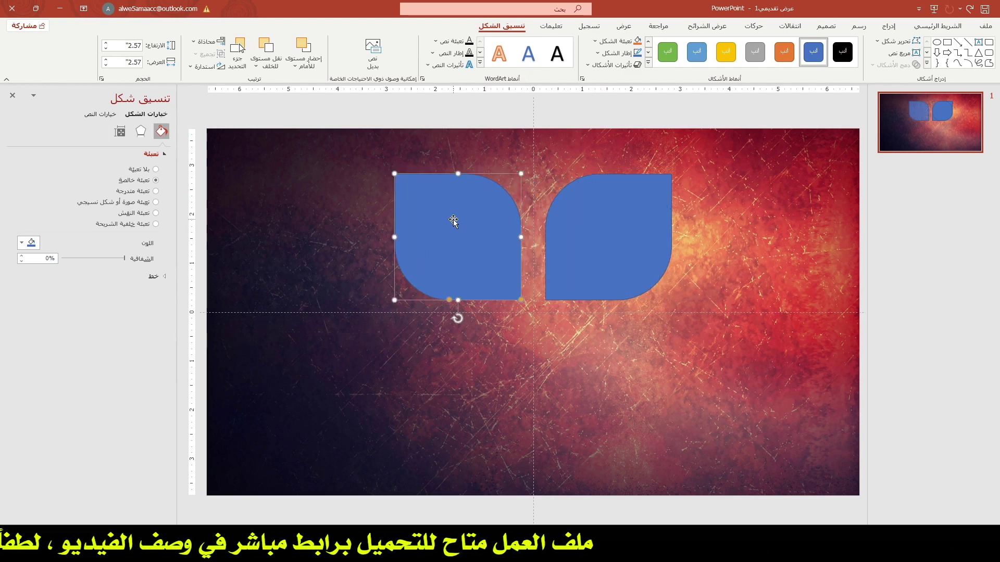
# Step: Flip both leaves horizontally and Ctrl-drag copies below to form four petals
pyautogui.keyDown('shift'); pyautogui.click(601, 236); pyautogui.keyUp('shift')
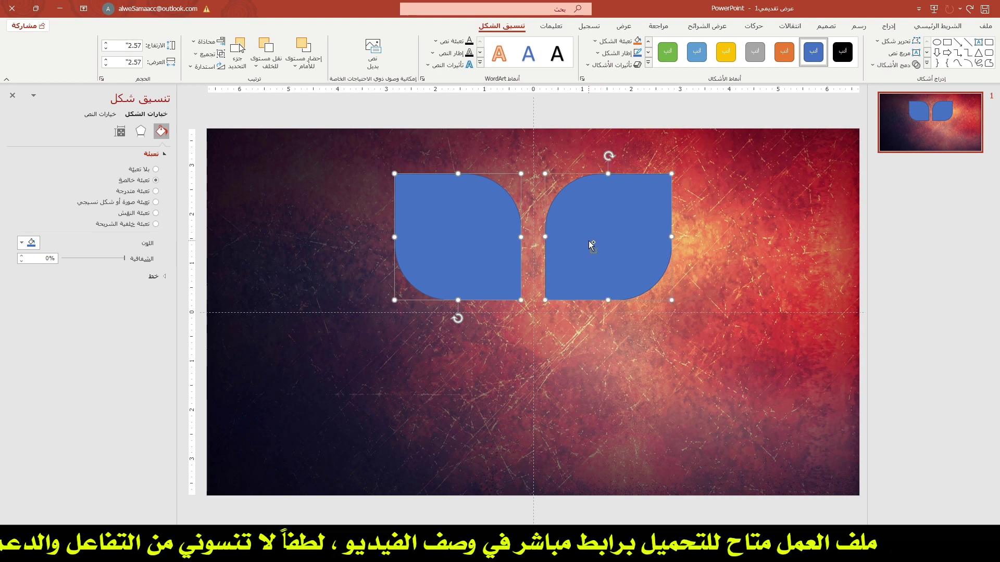
pyautogui.press('Escape')
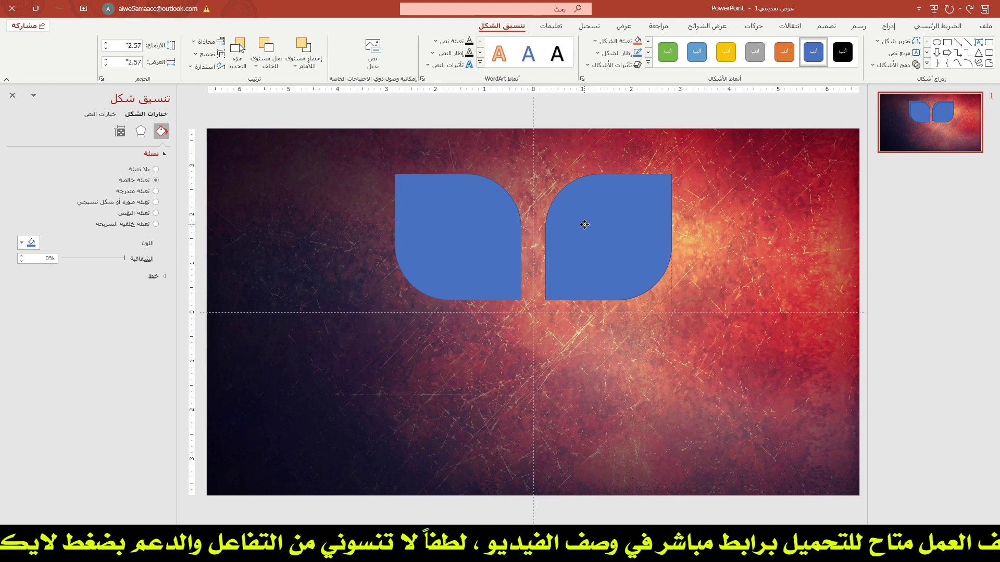
pyautogui.hotkey('ctrl', 'a')
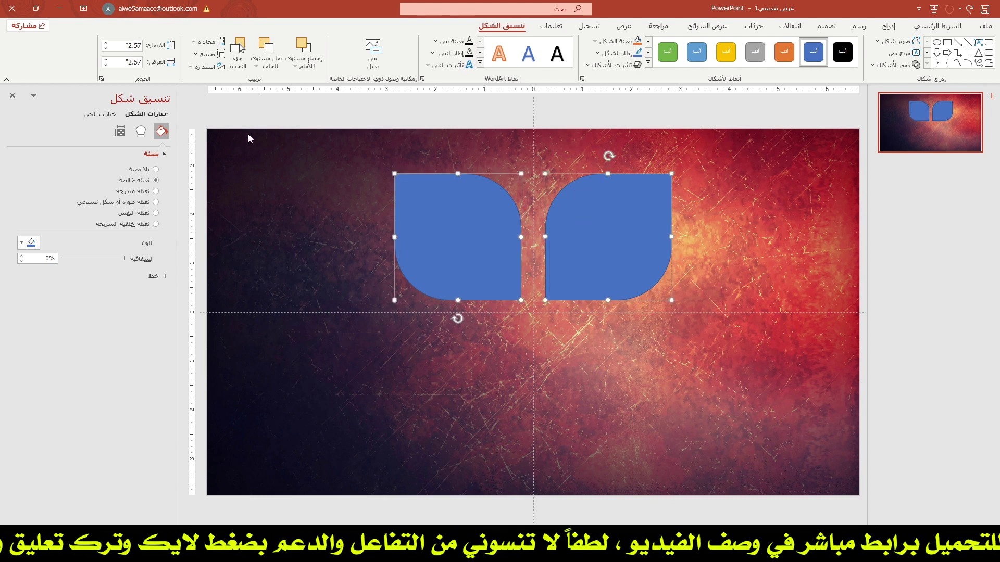
pyautogui.click(203, 67)
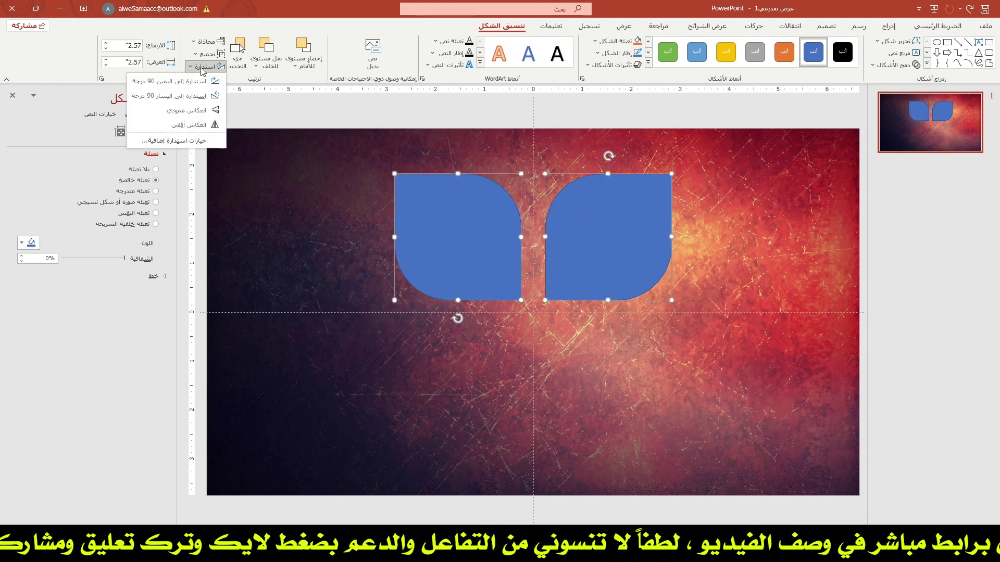
pyautogui.click(192, 124)
pyautogui.moveTo(497, 195); pyautogui.dragTo(480, 344)
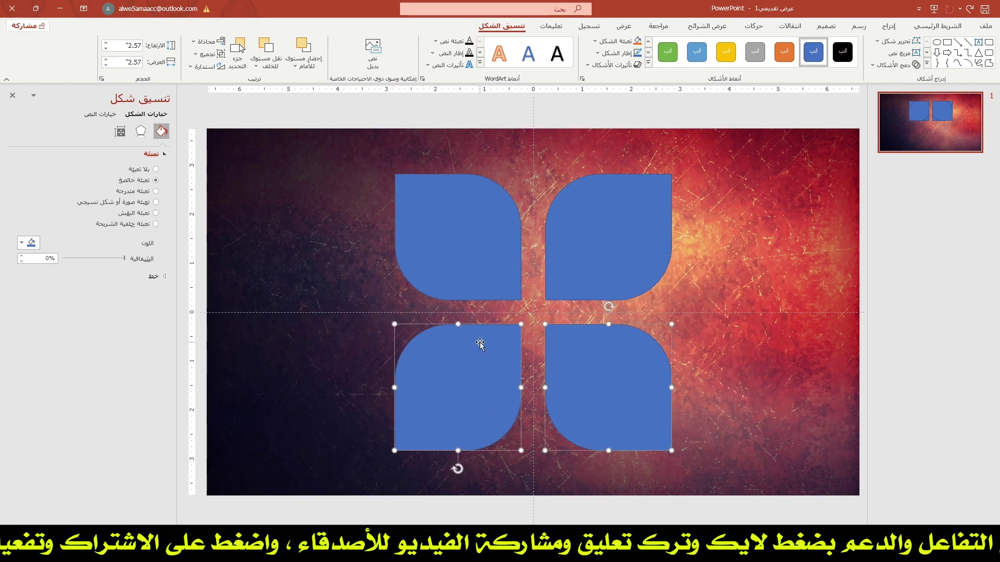
# Step: Draw a blue circle over the meeting point of the four petals
pyautogui.click(356, 239)
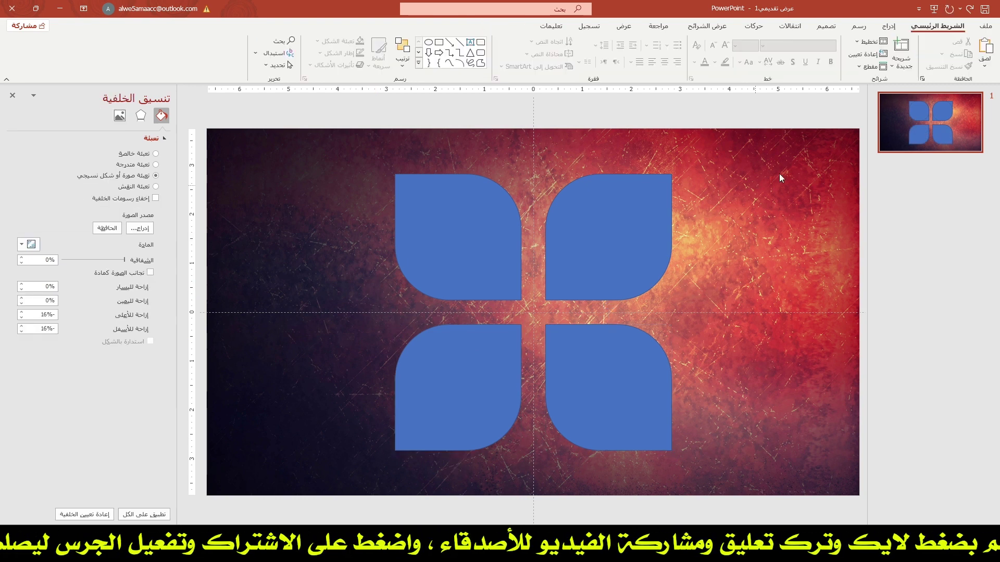
pyautogui.click(889, 26)
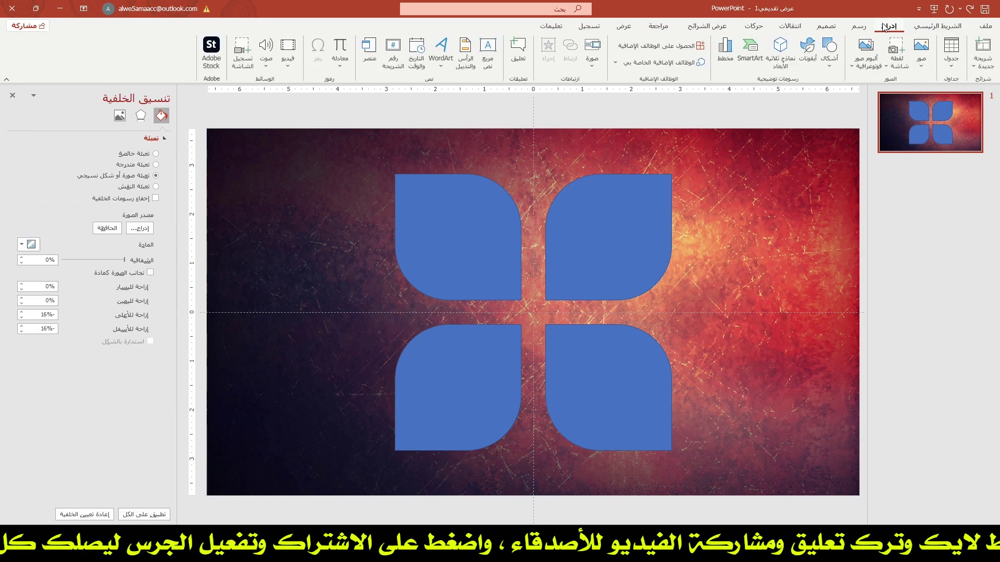
pyautogui.click(829, 54)
pyautogui.click(783, 94)
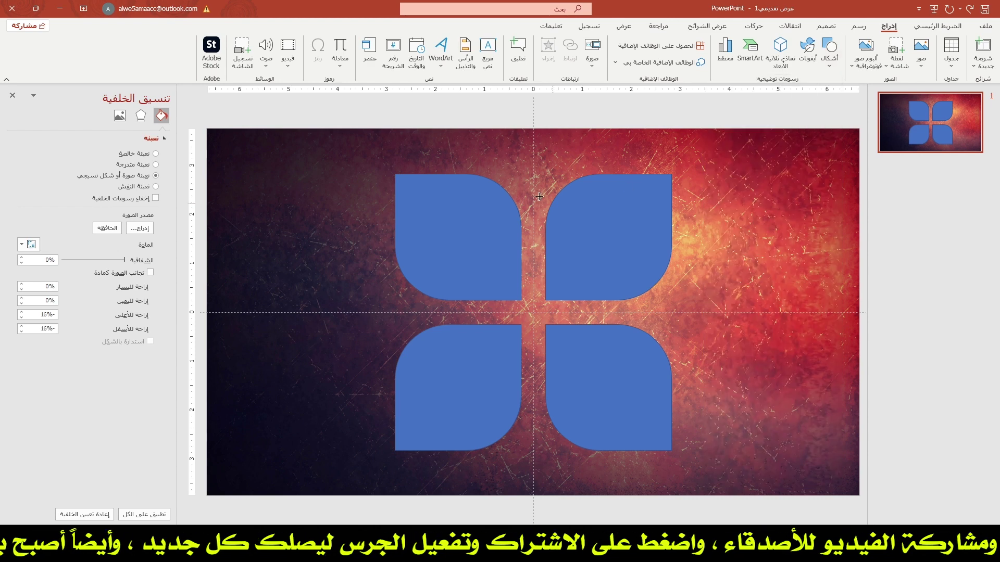
pyautogui.moveTo(467, 230); pyautogui.dragTo(593, 358)
pyautogui.moveTo(555, 285); pyautogui.dragTo(559, 310)
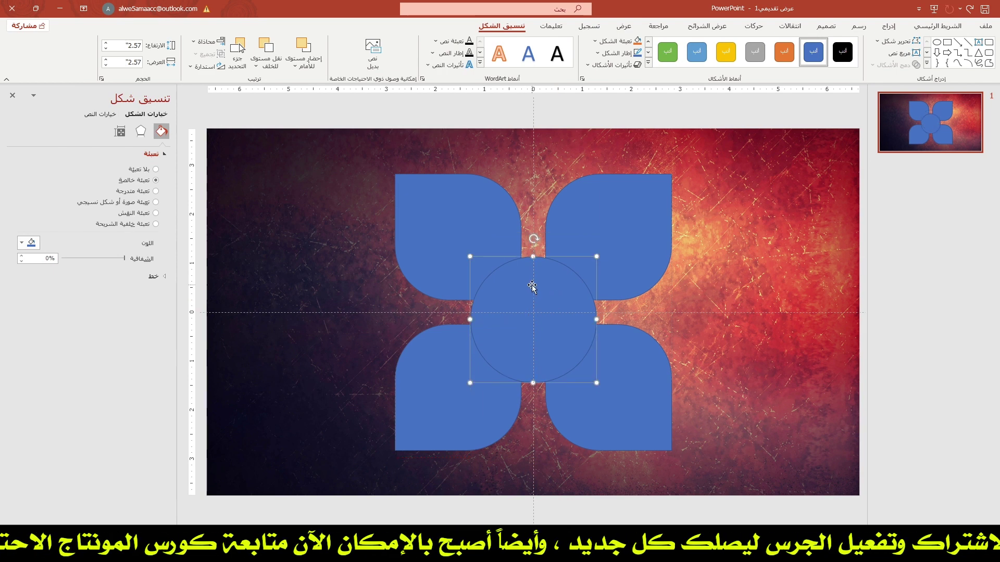
# Step: Centre the circle on the slide, then marquee-select the circle and all four petals
pyautogui.click(208, 41)
pyautogui.click(183, 68)
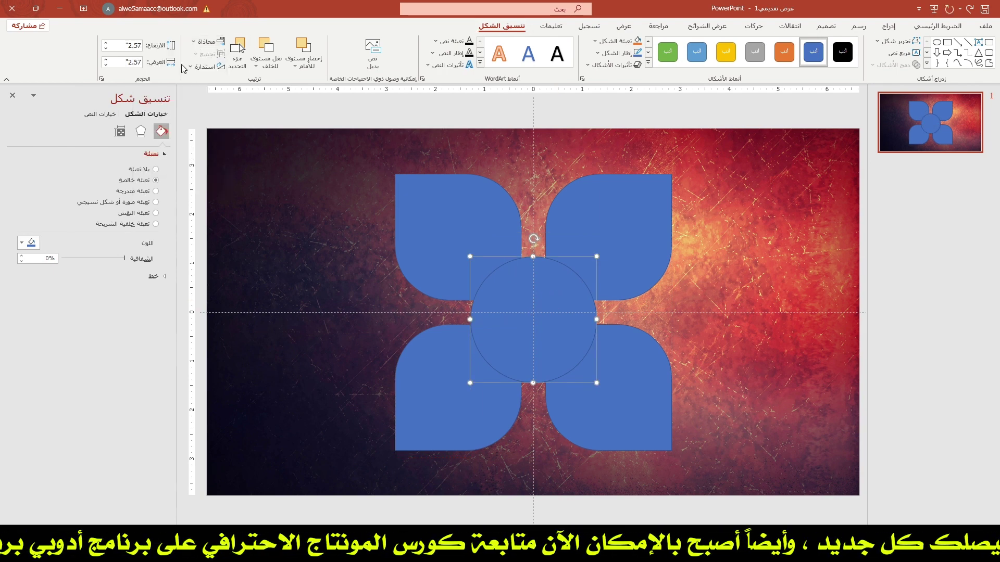
pyautogui.click(207, 41)
pyautogui.click(172, 113)
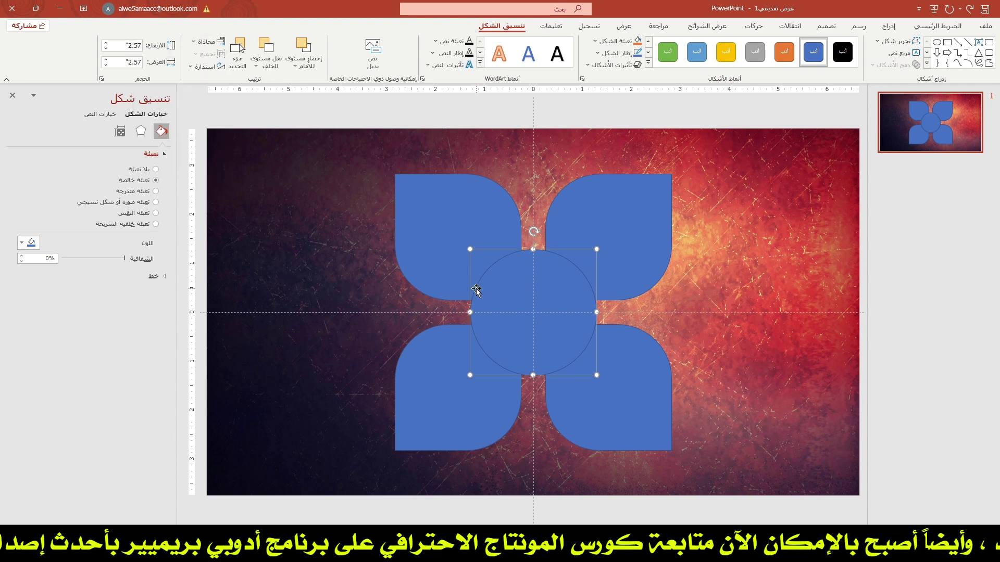
pyautogui.click(377, 229)
pyautogui.moveTo(308, 117); pyautogui.dragTo(748, 484)
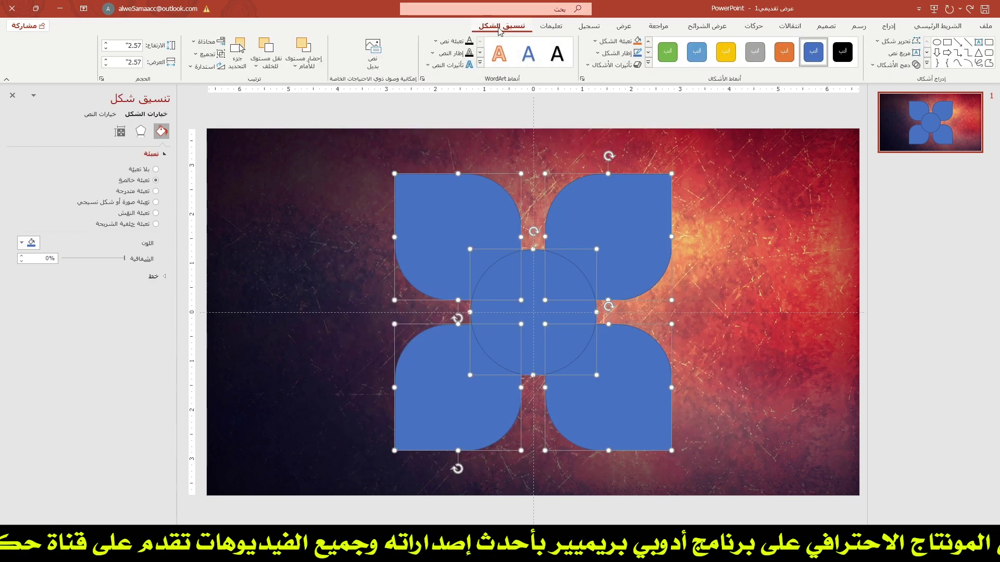
# Step: Fragment the petals and circle, then drag out and delete the central cross piece
pyautogui.click(881, 67)
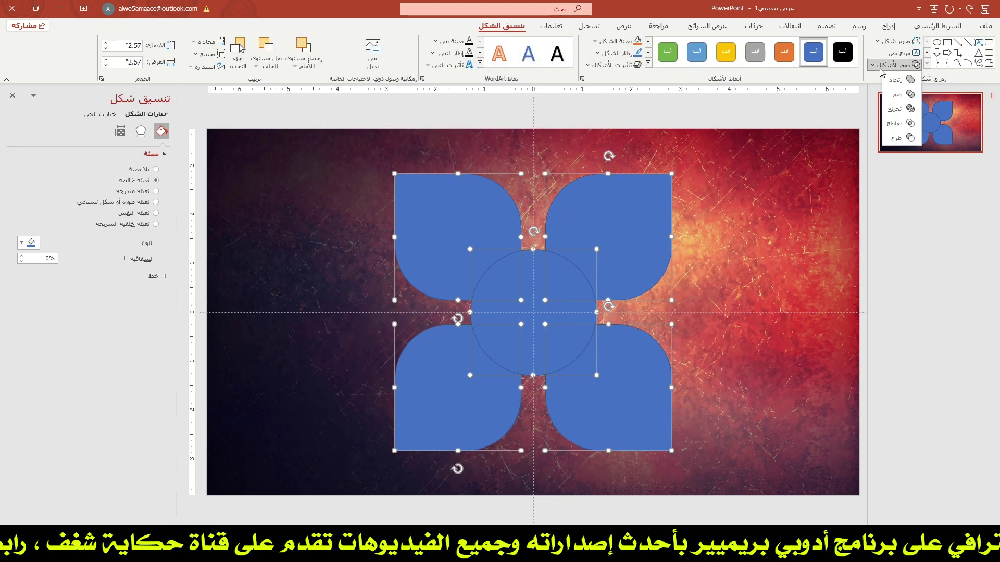
pyautogui.click(899, 110)
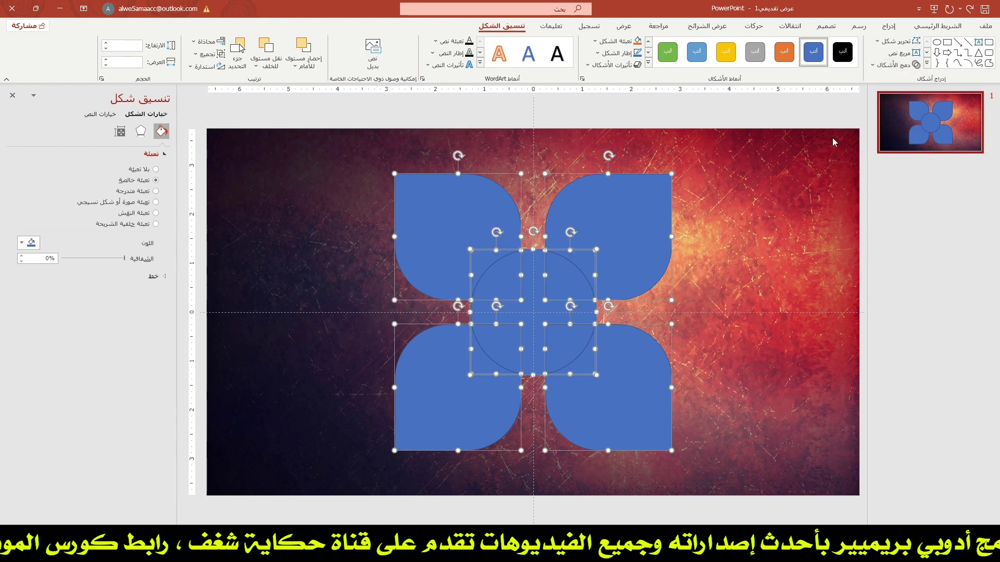
pyautogui.click(538, 307)
pyautogui.moveTo(538, 307); pyautogui.dragTo(302, 280)
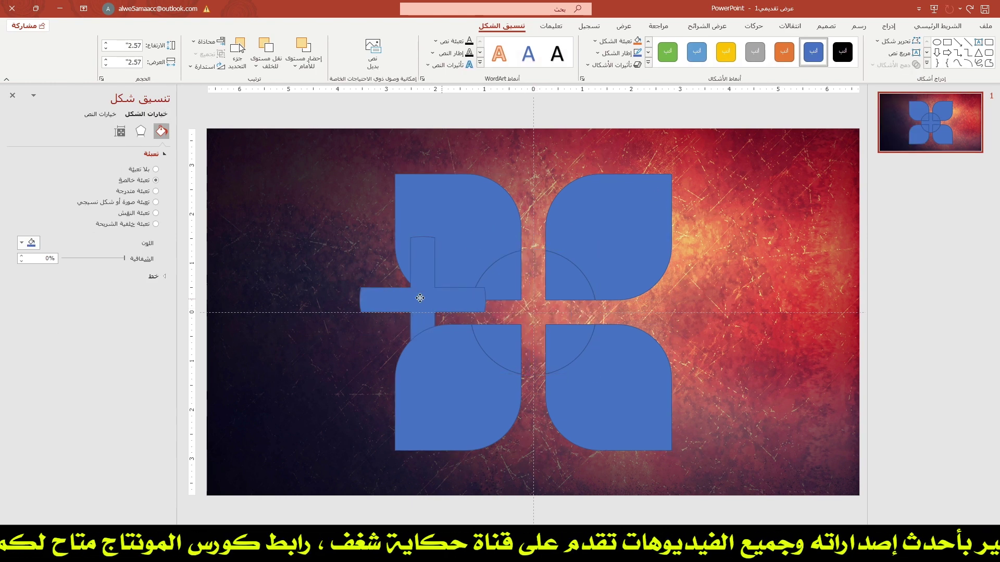
pyautogui.press('Delete')
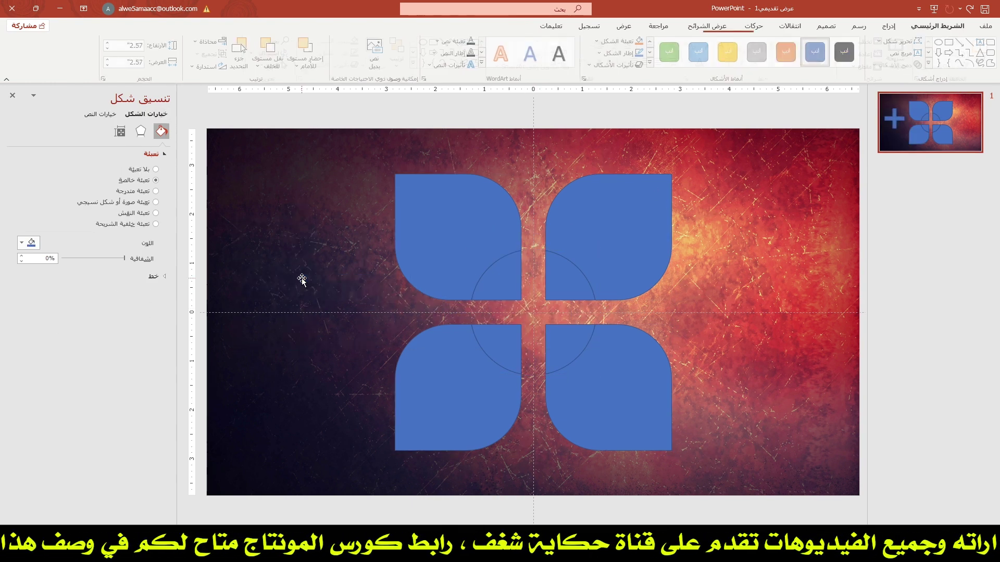
# Step: Set No Outline on all the flower pieces
pyautogui.moveTo(317, 115); pyautogui.dragTo(745, 493)
pyautogui.click(502, 26)
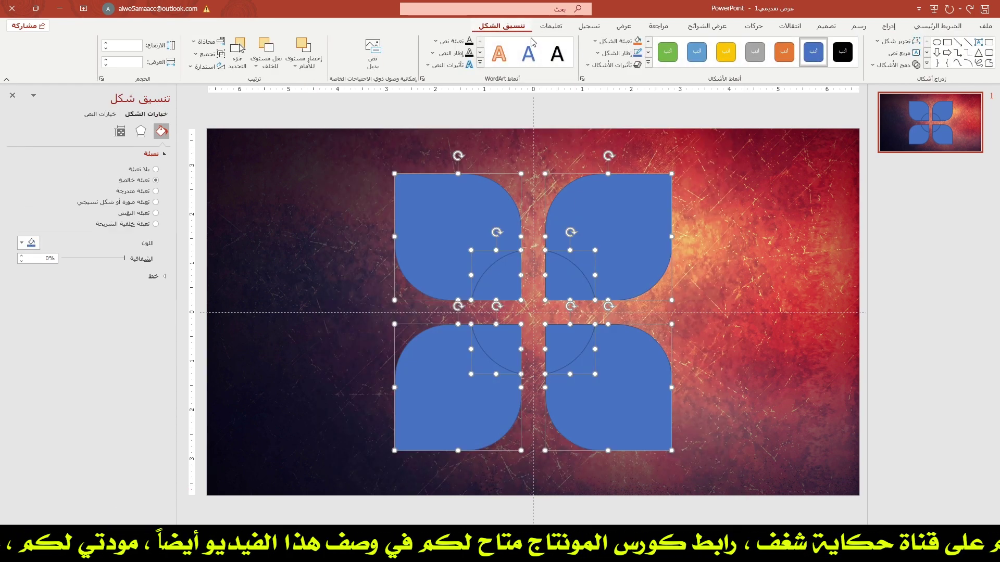
pyautogui.click(620, 53)
pyautogui.click(624, 166)
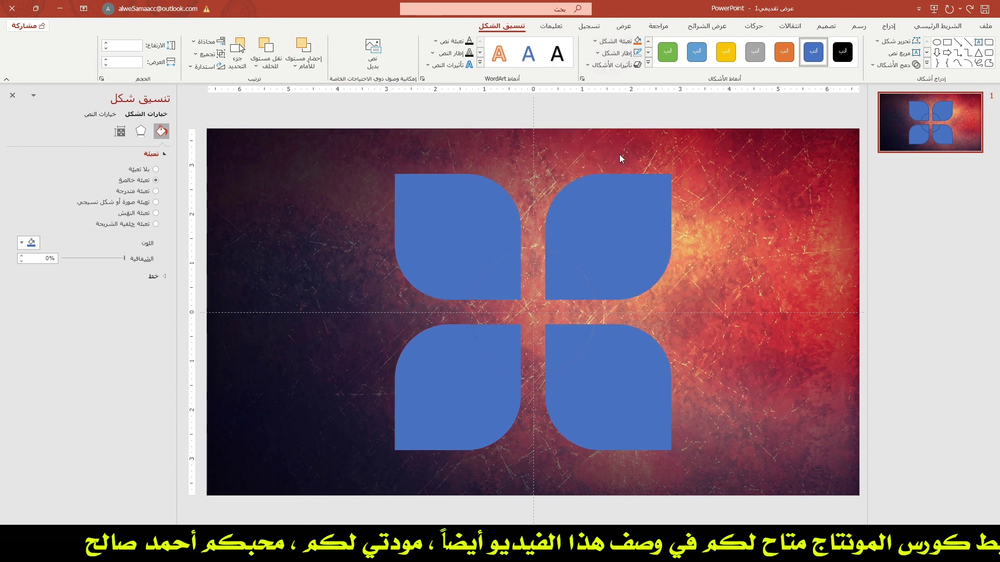
pyautogui.click(604, 163)
pyautogui.click(632, 207)
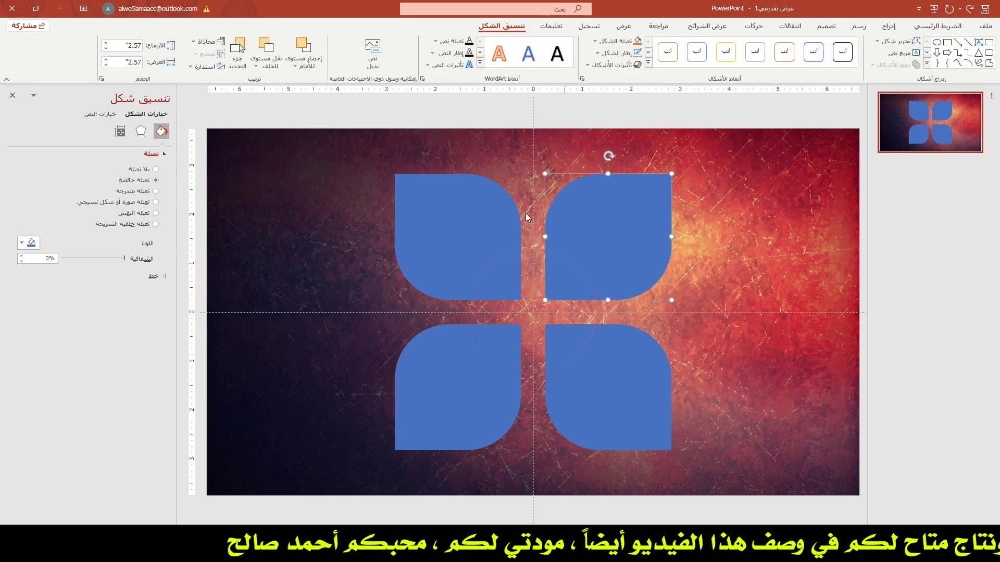
# Step: Fill all four petals with white
pyautogui.keyDown('shift'); pyautogui.click(467, 196); pyautogui.keyUp('shift')
pyautogui.keyDown('shift'); pyautogui.click(437, 384); pyautogui.keyUp('shift')
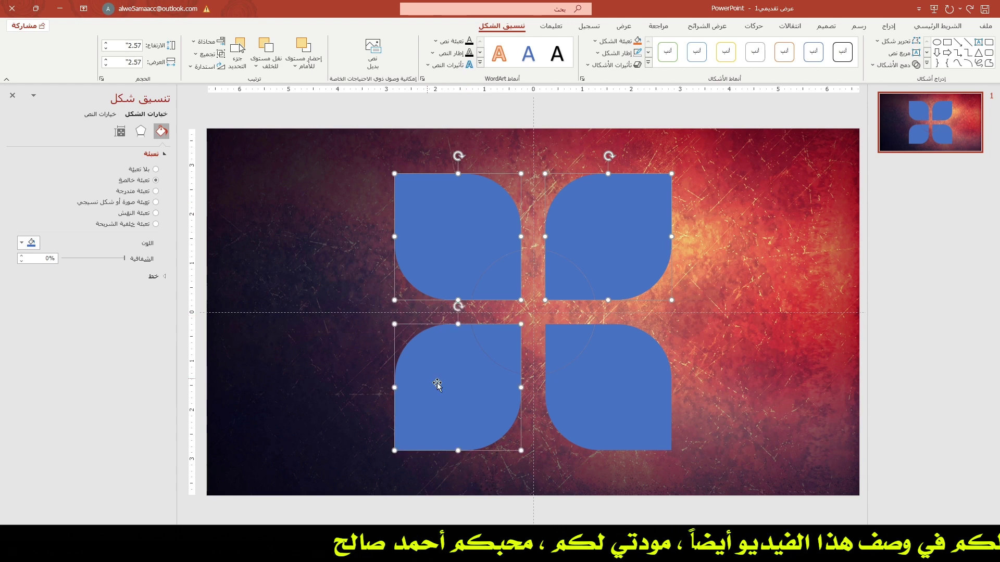
pyautogui.keyDown('shift'); pyautogui.click(622, 408); pyautogui.keyUp('shift')
pyautogui.click(618, 41)
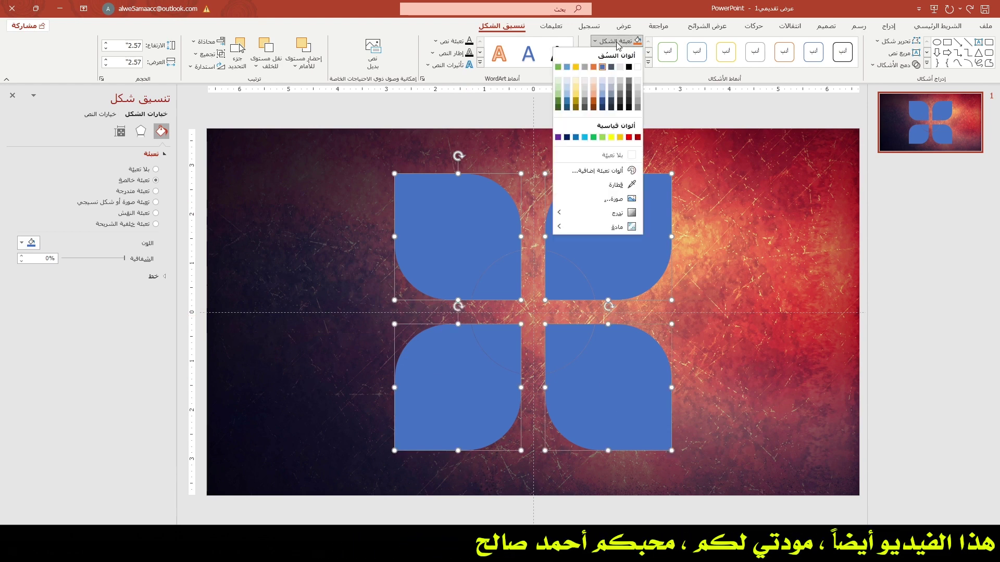
pyautogui.click(637, 66)
# Step: Apply the red-purple colour scheme from the Design variants
pyautogui.click(573, 264)
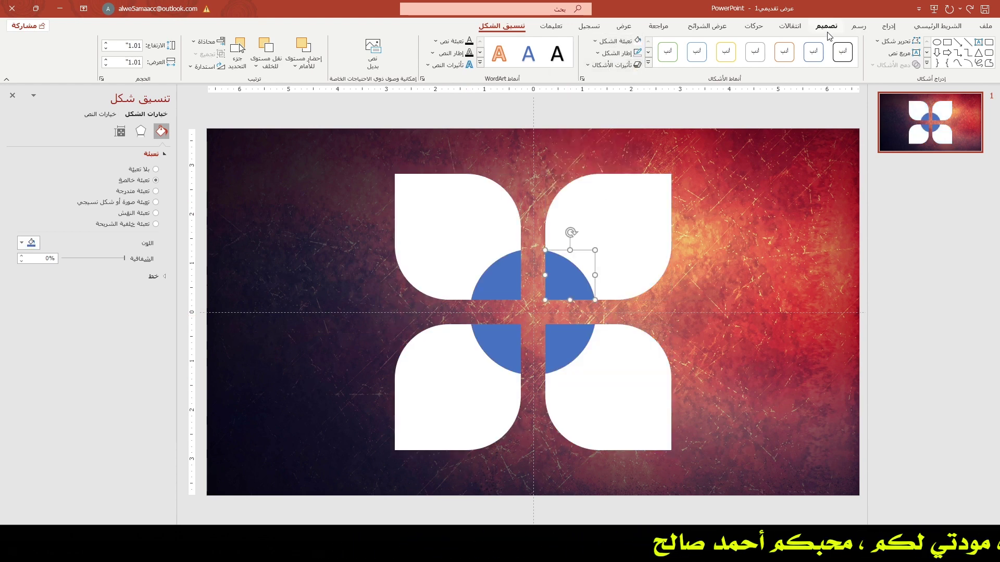
pyautogui.click(826, 26)
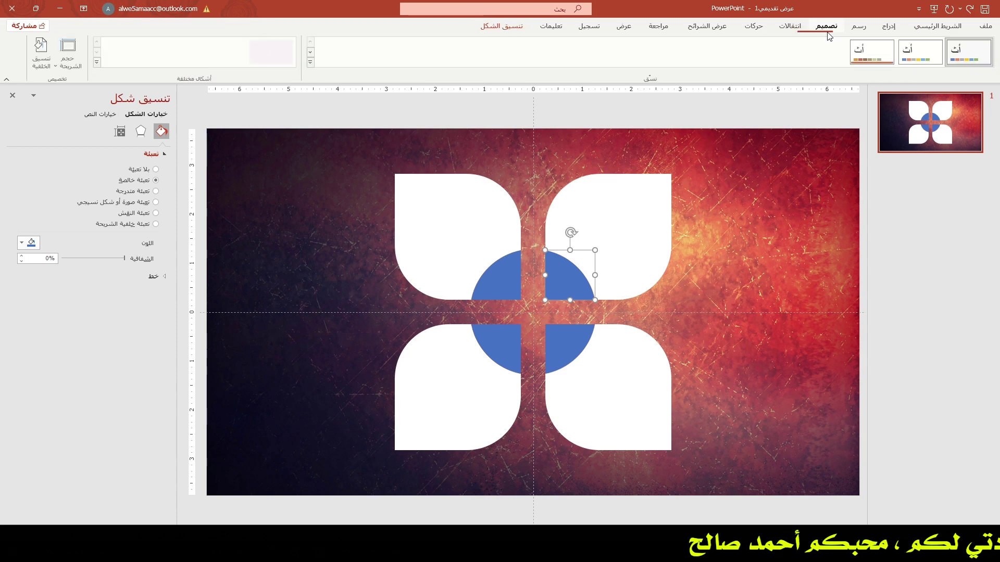
pyautogui.click(97, 63)
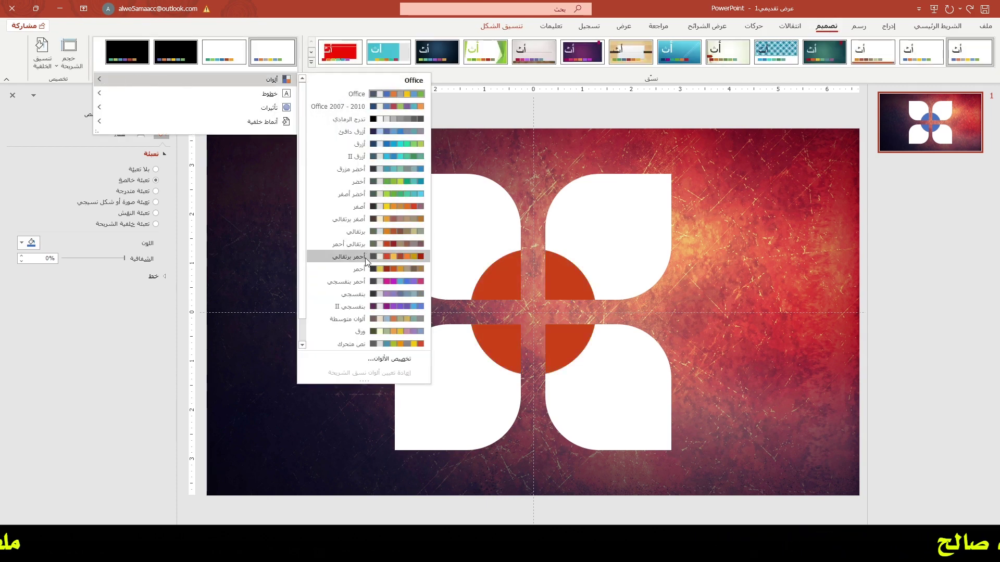
pyautogui.click(377, 283)
pyautogui.click(701, 229)
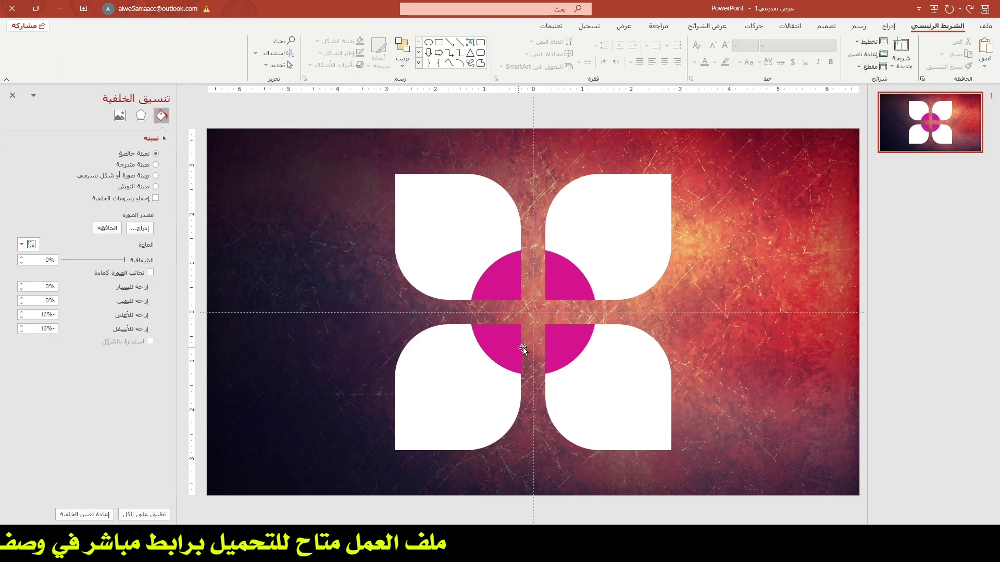
# Step: Fill the top-right quarter-circle magenta and the top-left one purple
pyautogui.click(555, 281)
pyautogui.click(616, 40)
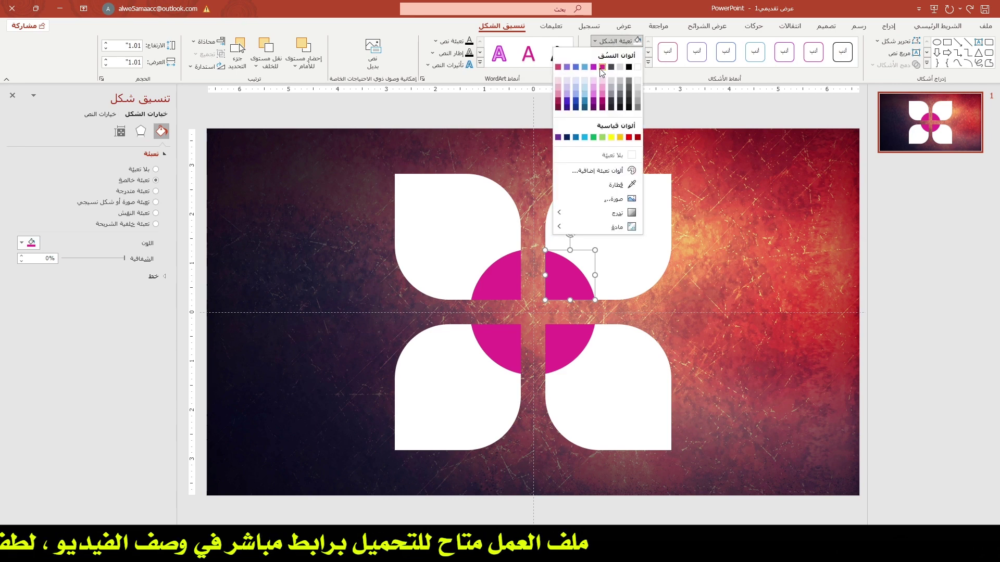
pyautogui.click(602, 66)
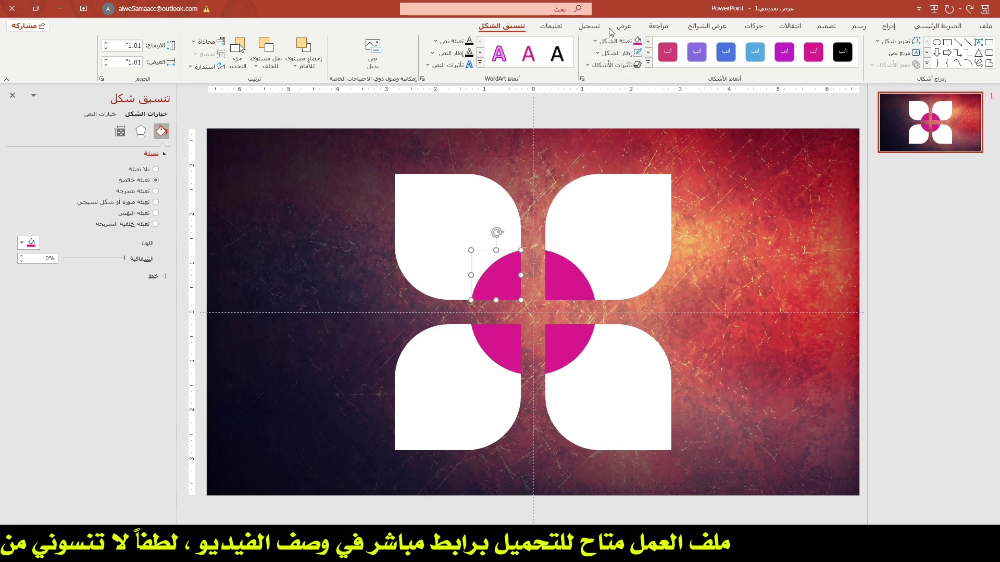
pyautogui.click(594, 41)
pyautogui.click(593, 72)
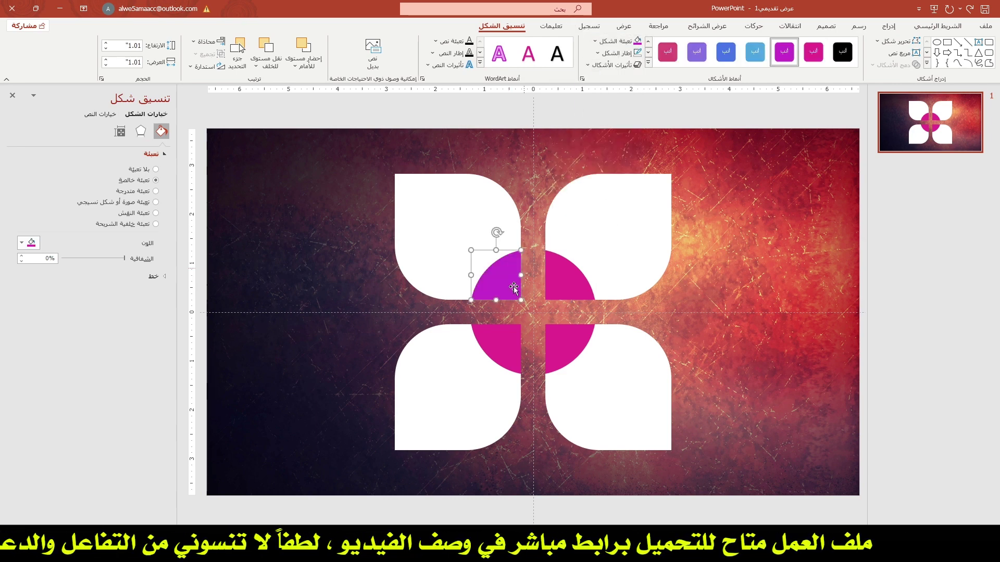
# Step: Fill the bottom-left quarter-circle light blue and the bottom-right one lavender
pyautogui.click(506, 331)
pyautogui.click(613, 46)
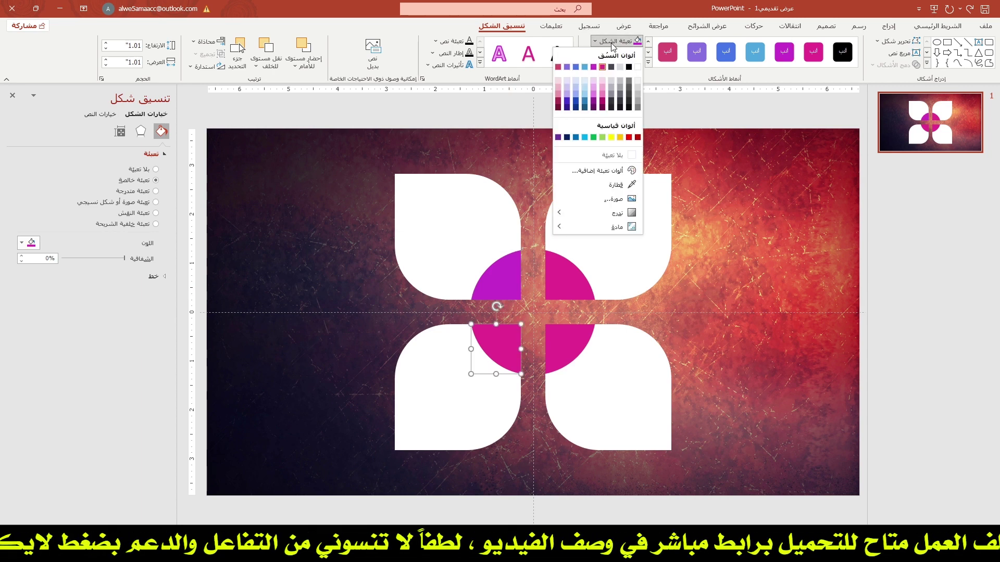
pyautogui.click(586, 68)
pyautogui.click(559, 336)
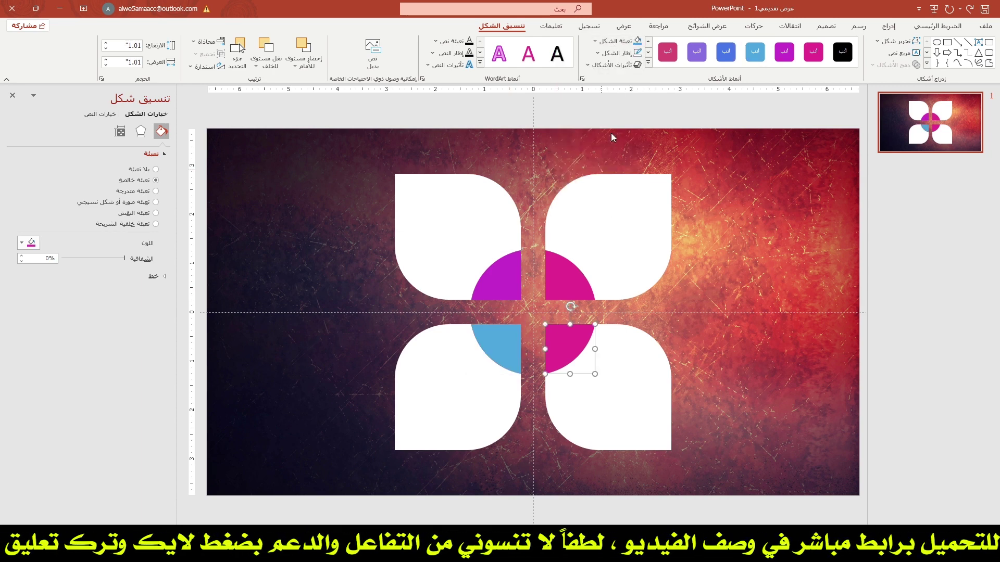
pyautogui.click(616, 42)
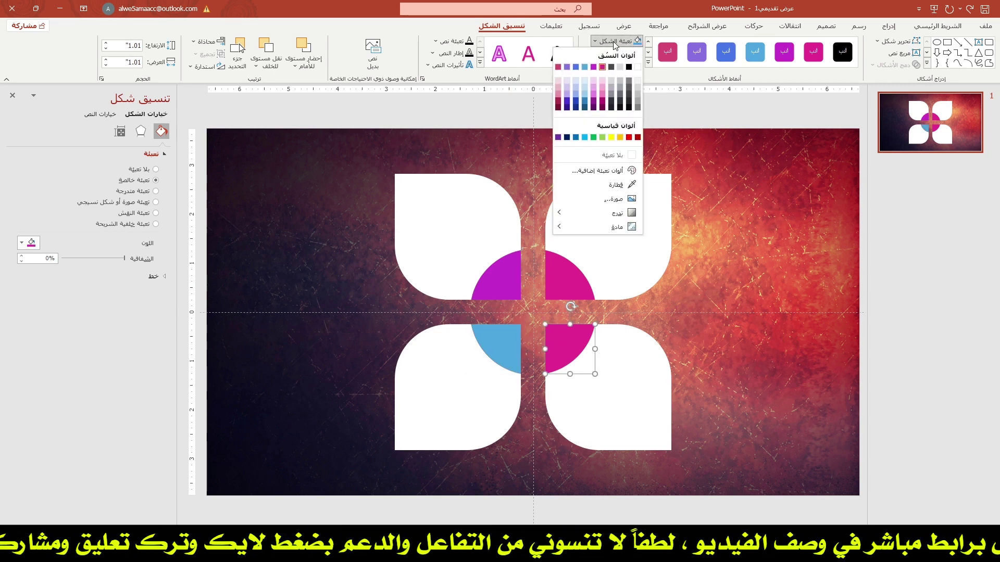
pyautogui.click(566, 68)
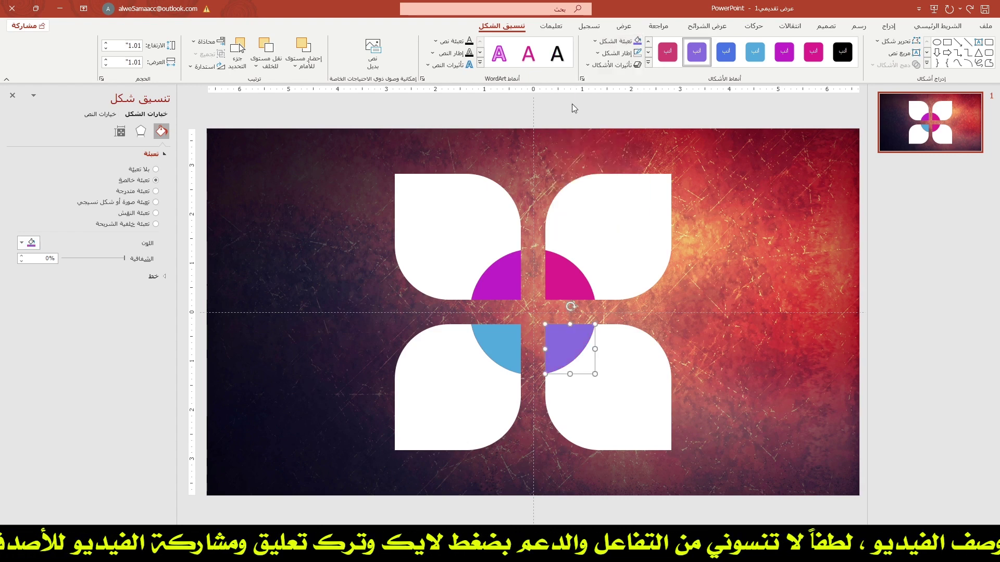
pyautogui.click(721, 217)
pyautogui.click(891, 27)
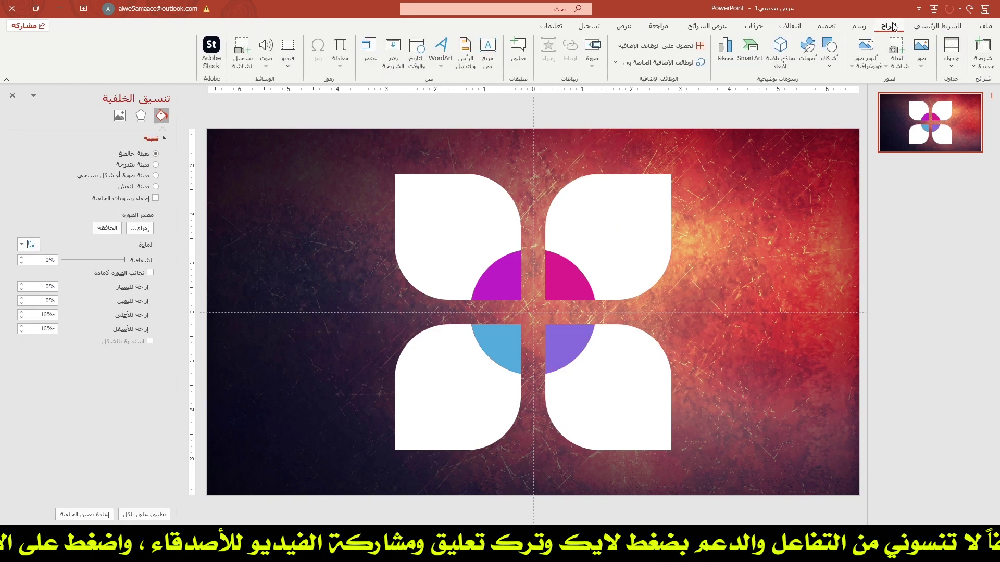
# Step: Add a WordArt '01' on the top-right quarter-circle, shrink it, and make it white
pyautogui.click(441, 70)
pyautogui.click(440, 95)
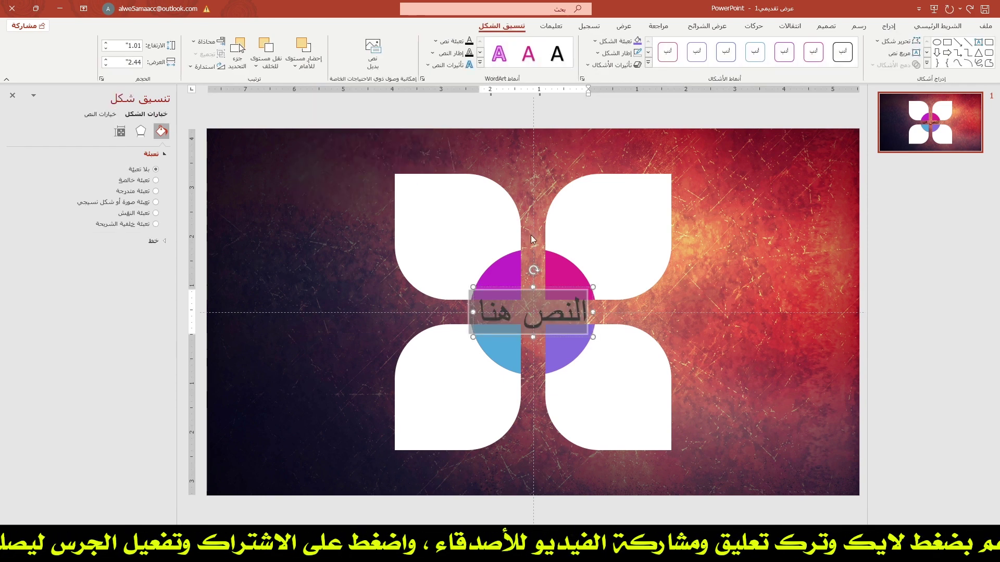
pyautogui.write('01')
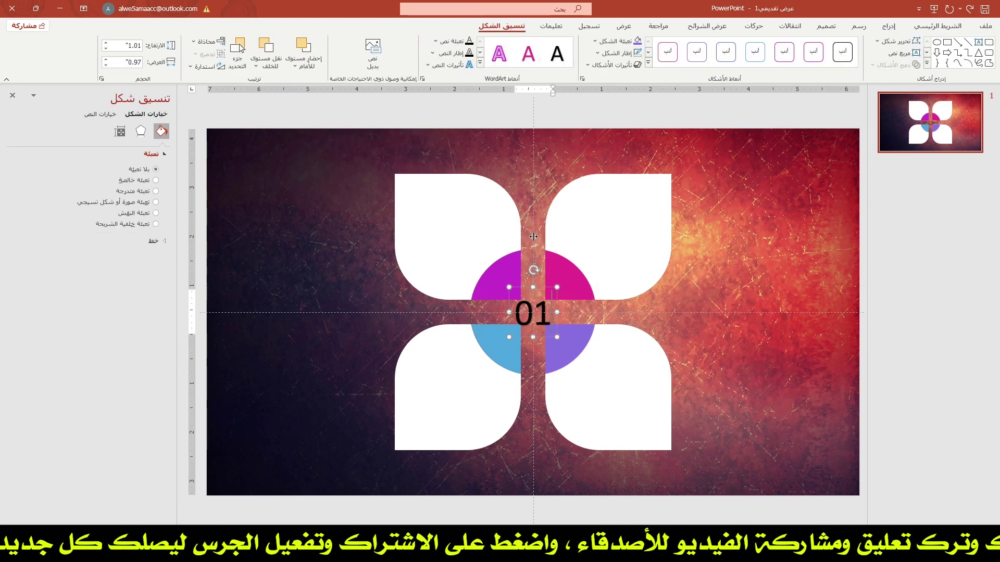
pyautogui.moveTo(545, 287); pyautogui.dragTo(576, 258)
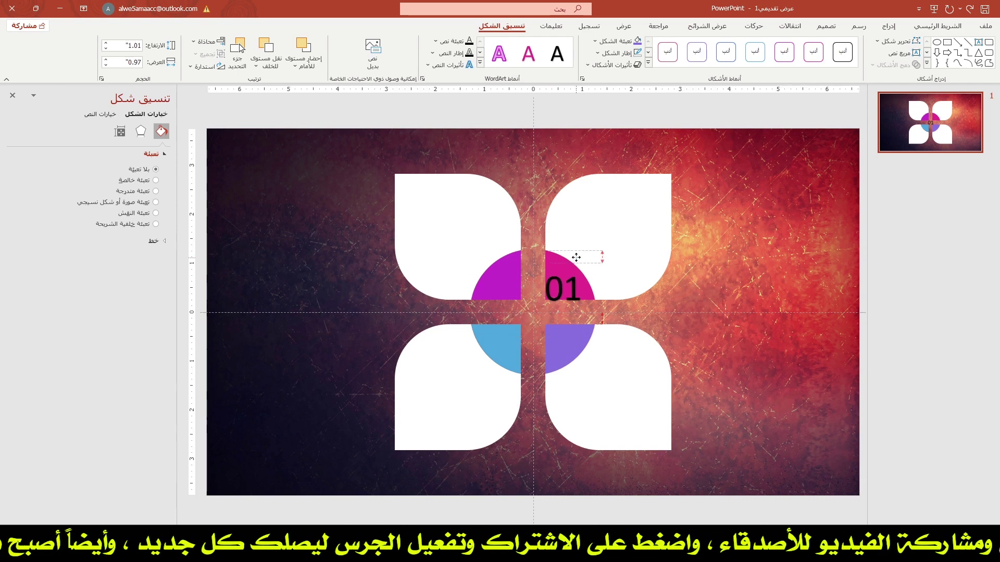
pyautogui.click(939, 27)
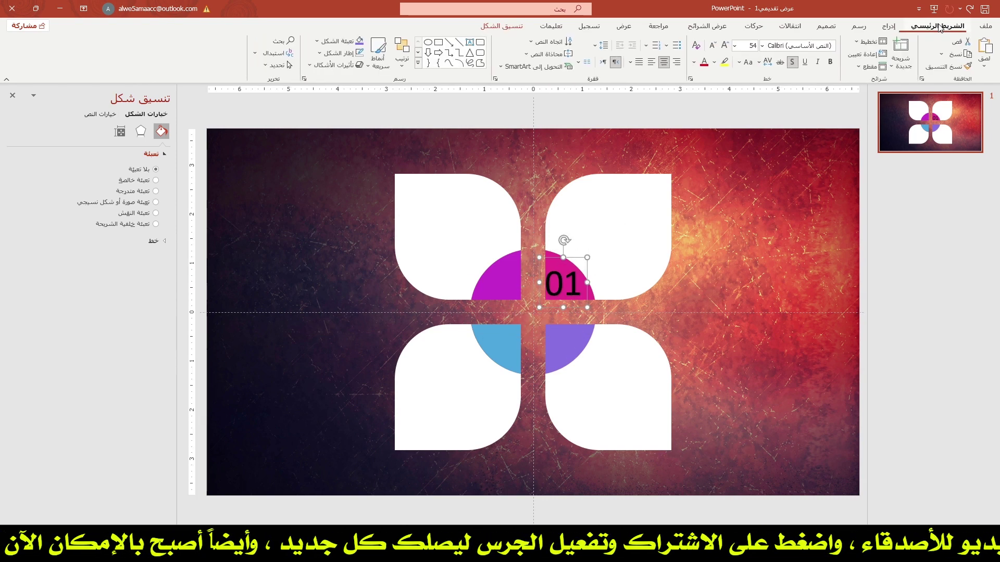
pyautogui.click(714, 47)
pyautogui.click(715, 47)
pyautogui.click(714, 47)
pyautogui.click(715, 47)
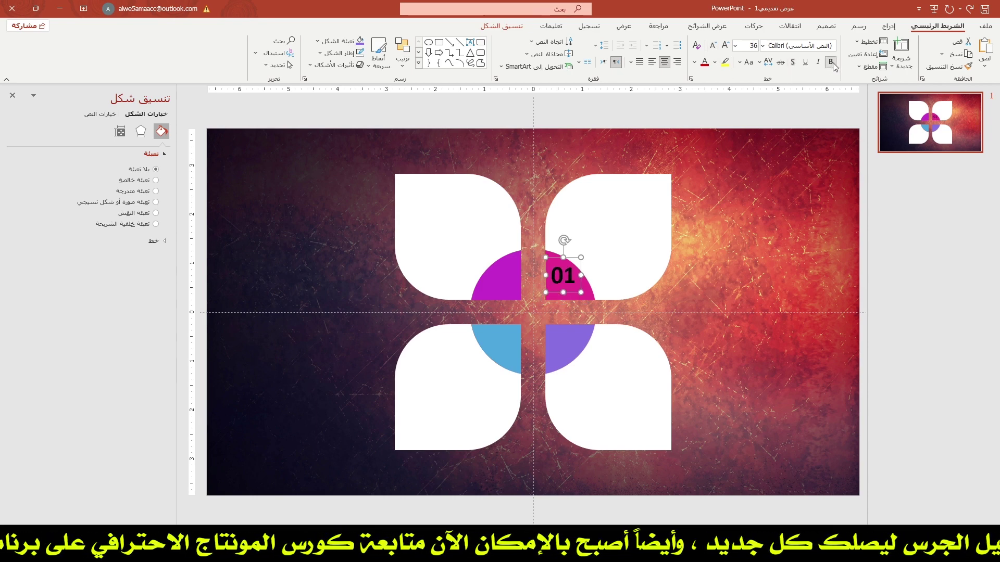
pyautogui.click(697, 64)
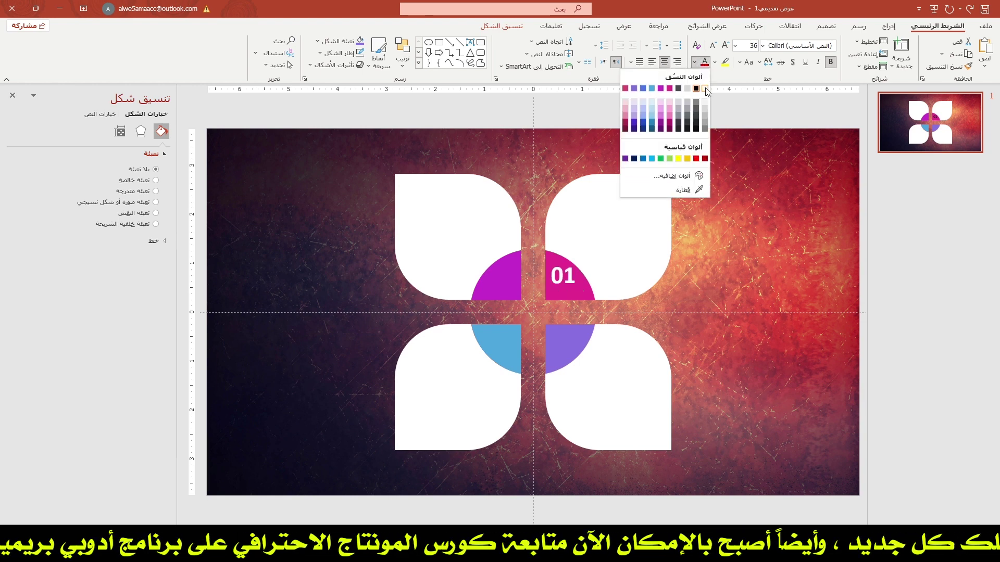
pyautogui.click(703, 89)
# Step: Copy the number onto the other quarter-circles and retype the copies as 02, 03 and 04
pyautogui.moveTo(572, 257); pyautogui.dragTo(580, 318)
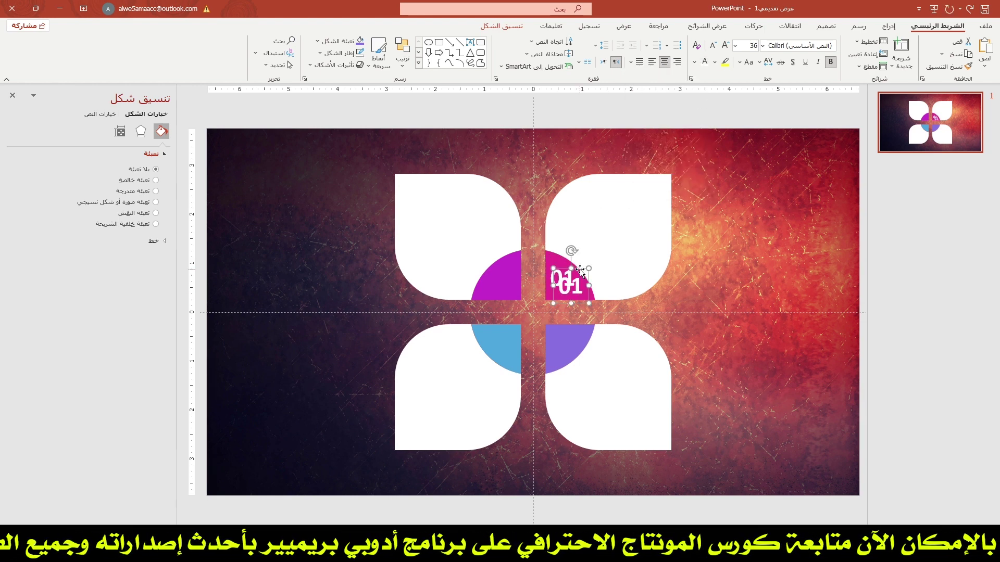
pyautogui.click(560, 344)
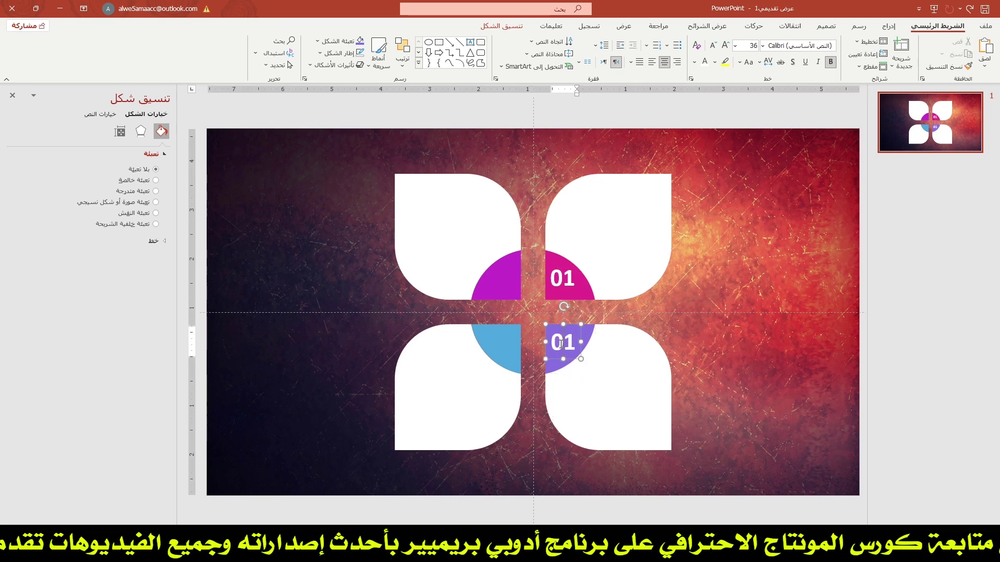
pyautogui.write('02')
pyautogui.moveTo(580, 336)
pyautogui.mouseDown()
pyautogui.moveTo(507, 326)
pyautogui.moveTo(508, 265)
pyautogui.mouseUp()
pyautogui.write('03')
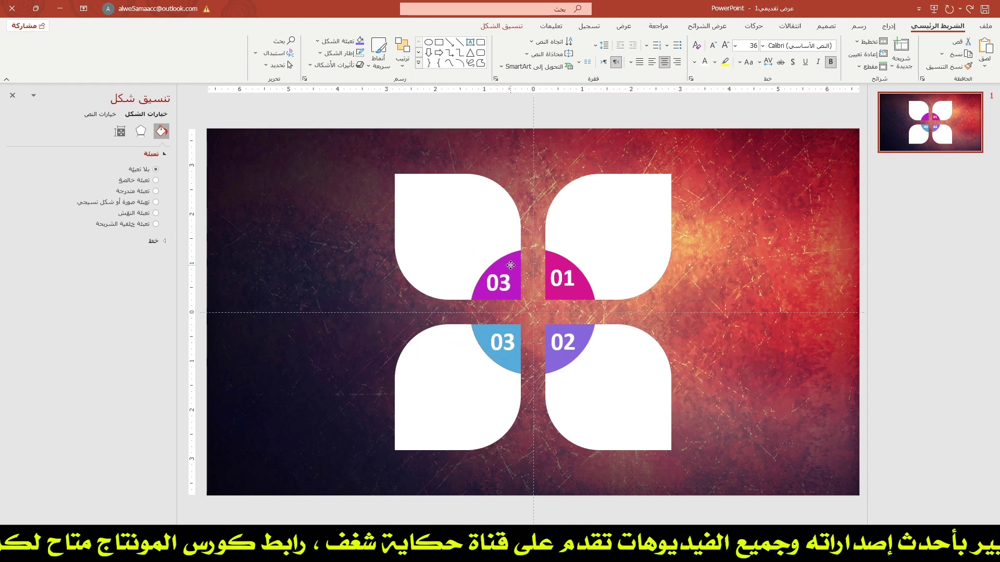
pyautogui.doubleClick(511, 264)
pyautogui.write('04')
pyautogui.press('Escape')
pyautogui.press('Escape')
# Step: Insert a new WordArt text box at the flower's centre
pyautogui.click(889, 25)
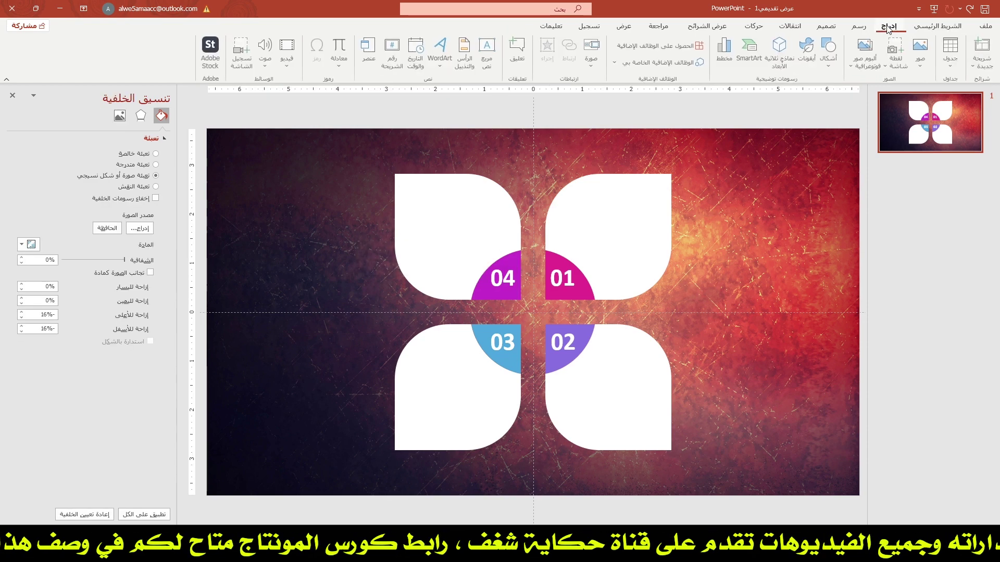
pyautogui.click(440, 50)
pyautogui.click(440, 95)
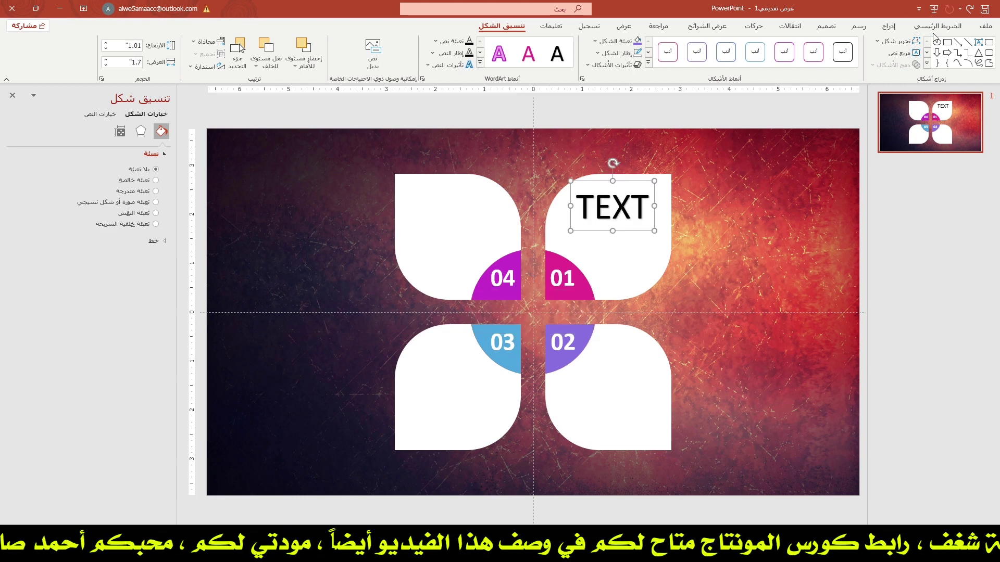
# Step: Style the TEXT heading in ae_AlMothnna, magenta, size 20, and place it on petal 01
pyautogui.click(937, 26)
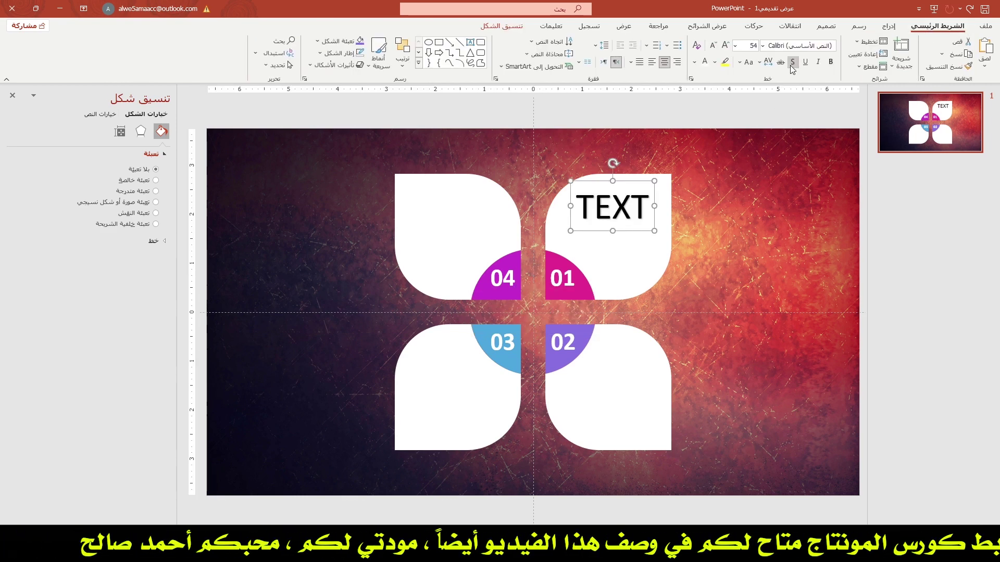
pyautogui.click(713, 46)
pyautogui.click(713, 46)
pyautogui.click(713, 46)
pyautogui.click(713, 46)
pyautogui.click(713, 46)
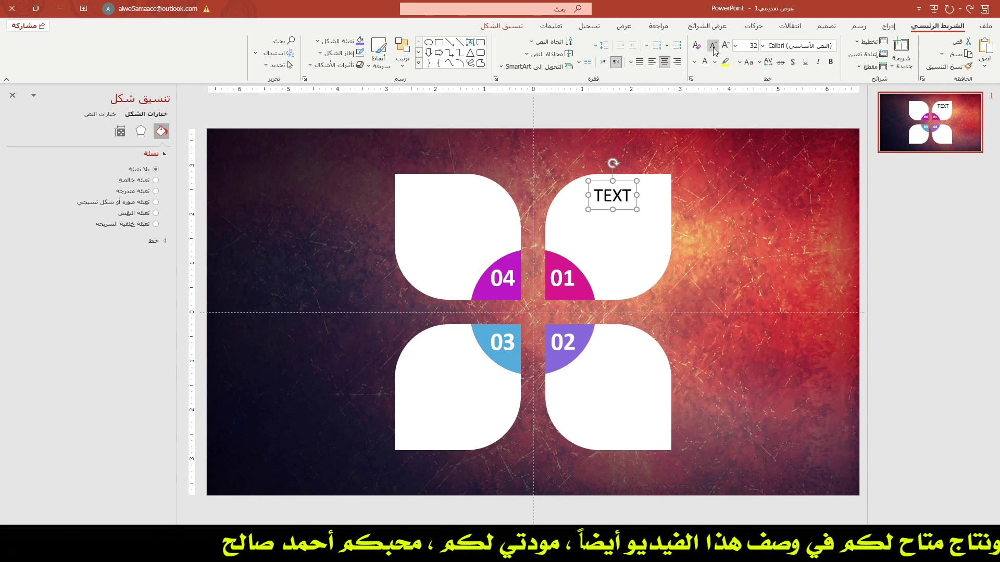
pyautogui.click(713, 46)
pyautogui.click(763, 46)
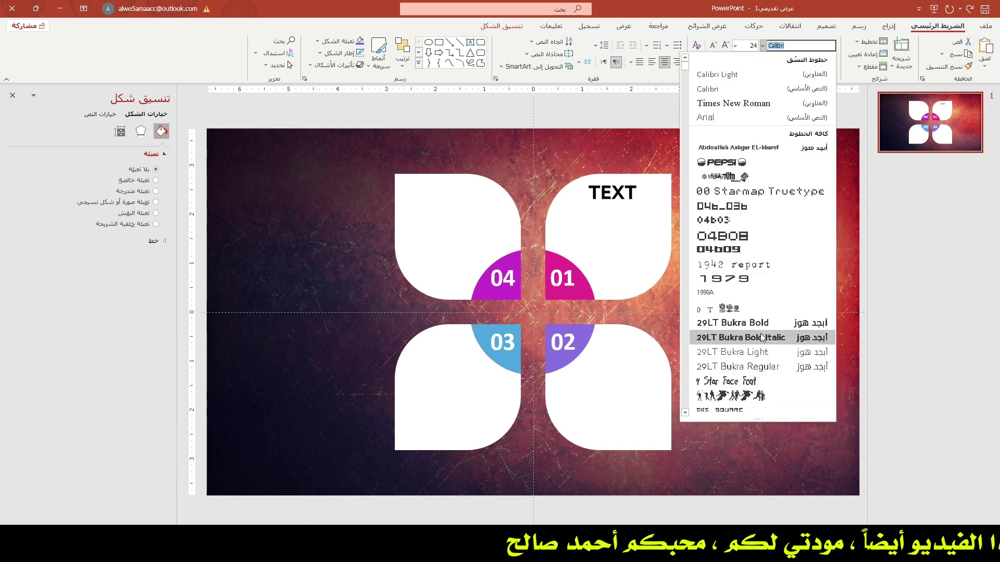
pyautogui.click(683, 129)
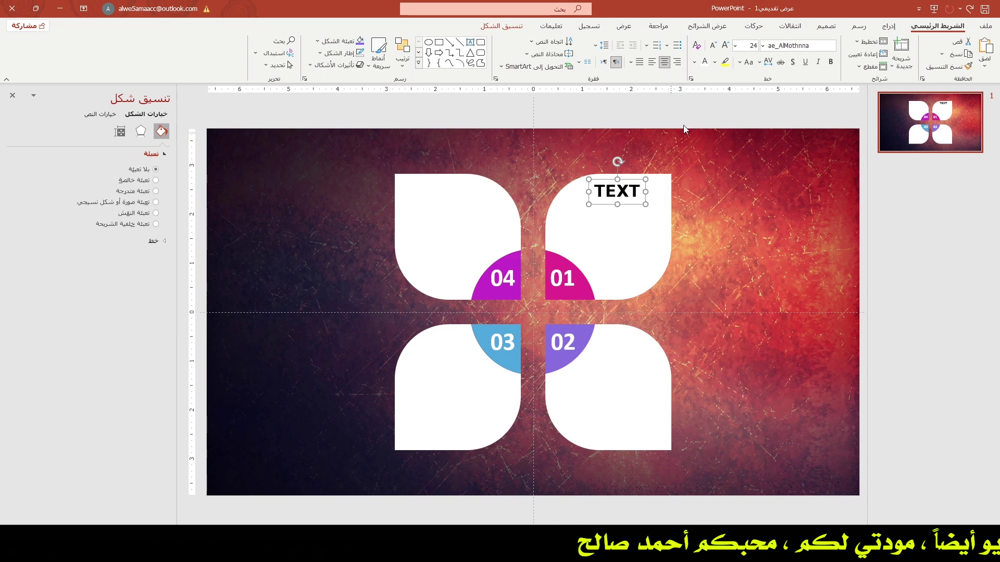
pyautogui.click(694, 63)
pyautogui.click(693, 191)
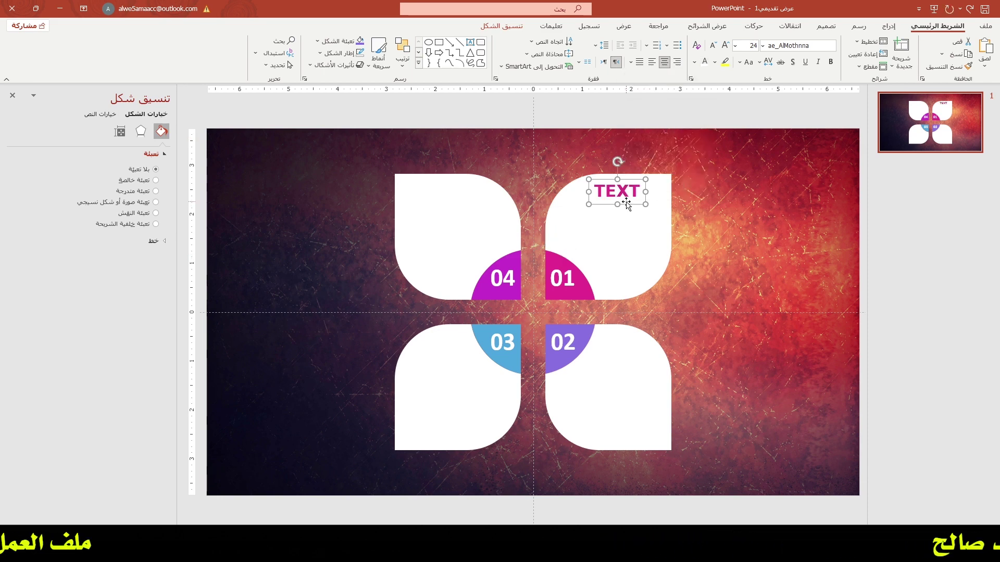
pyautogui.click(712, 46)
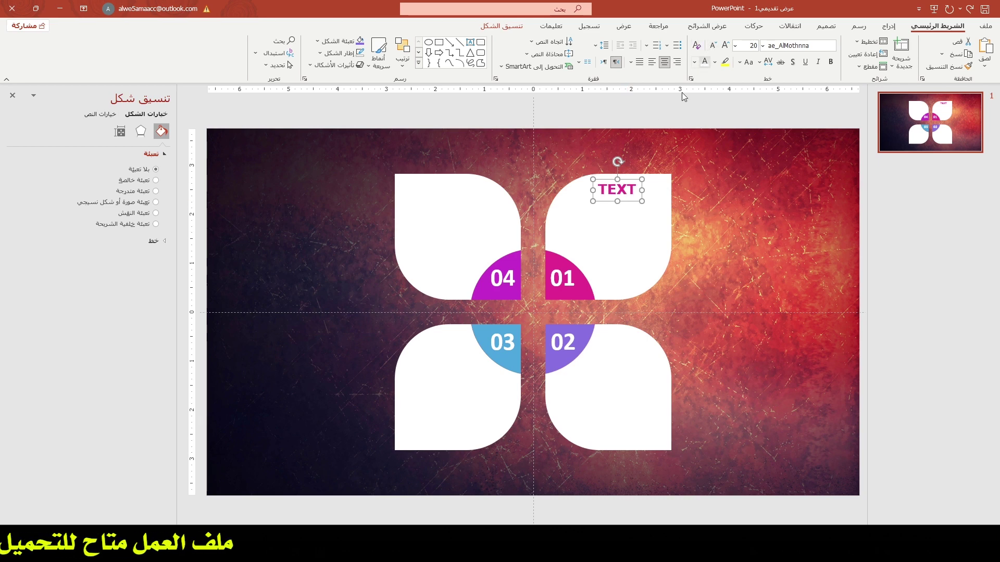
pyautogui.moveTo(628, 179); pyautogui.dragTo(622, 354)
# Step: Duplicate the heading and eyedrop the 02 wedge's purple into it
pyautogui.hotkey('ctrl', 'd')
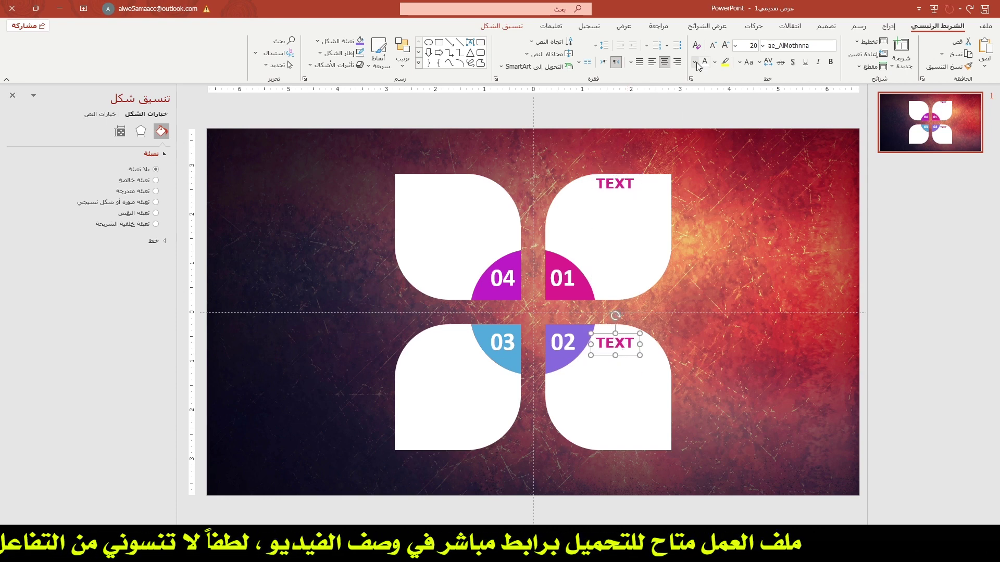
pyautogui.click(695, 62)
pyautogui.click(683, 219)
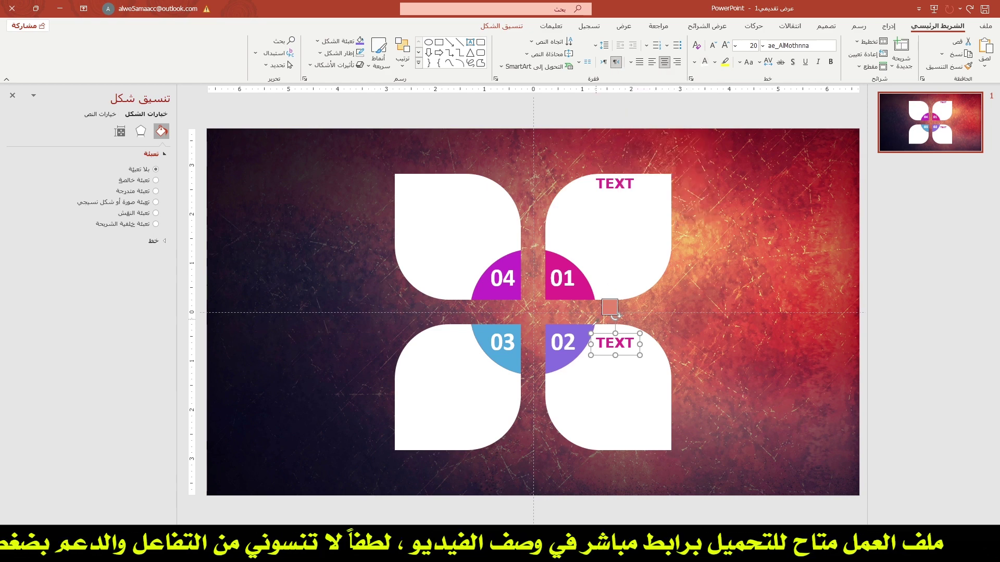
pyautogui.click(592, 342)
# Step: Copy the heading onto petal 03 and recolour it with the 03 wedge's blue
pyautogui.moveTo(593, 342)
pyautogui.mouseDown()
pyautogui.moveTo(593, 501)
pyautogui.moveTo(452, 334)
pyautogui.mouseUp()
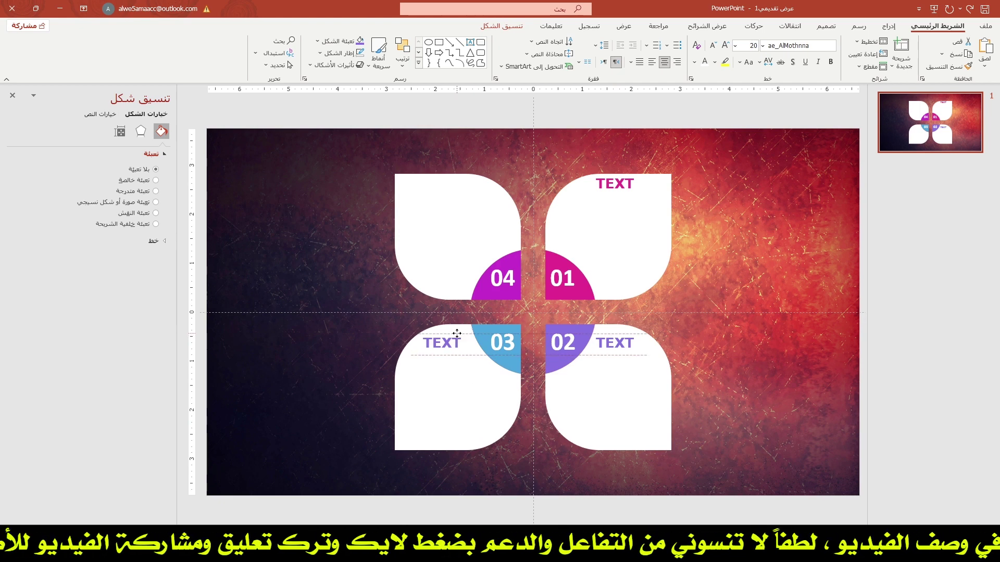
pyautogui.moveTo(453, 335); pyautogui.dragTo(459, 331)
pyautogui.click(693, 63)
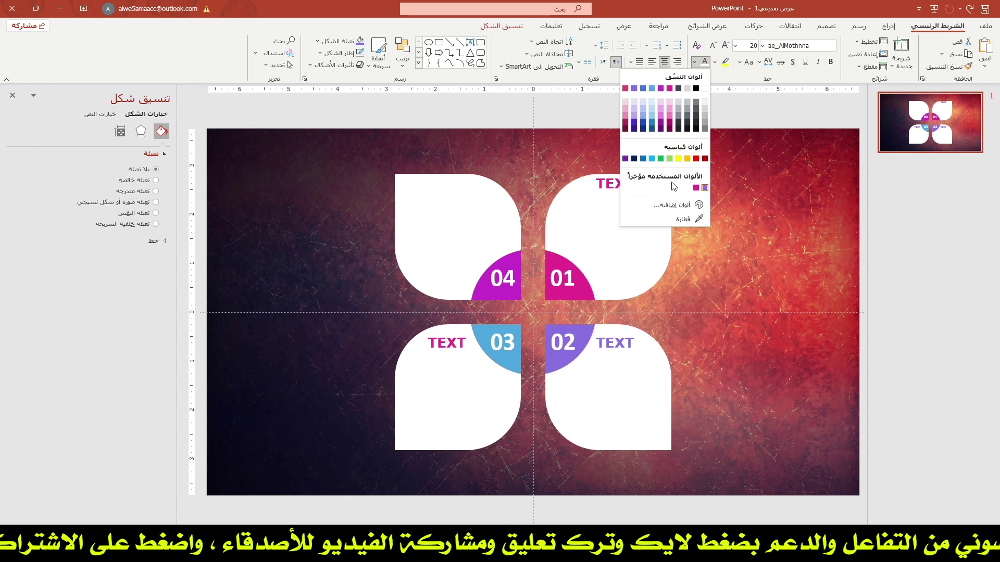
pyautogui.click(688, 219)
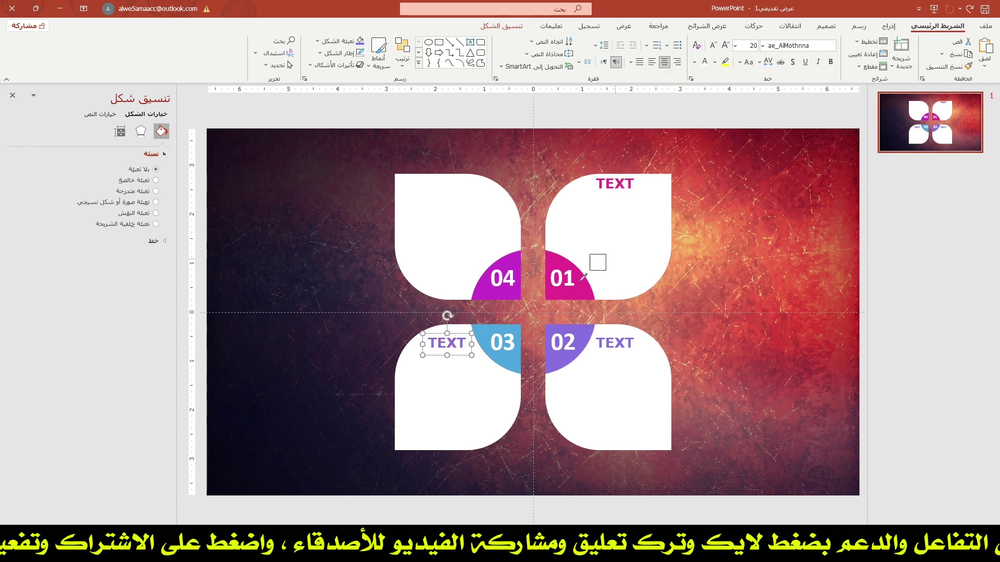
pyautogui.click(492, 330)
# Step: Copy the heading onto petal 04 and eyedrop its wedge colour
pyautogui.moveTo(464, 337)
pyautogui.mouseDown()
pyautogui.moveTo(297, 338)
pyautogui.moveTo(466, 179)
pyautogui.mouseUp()
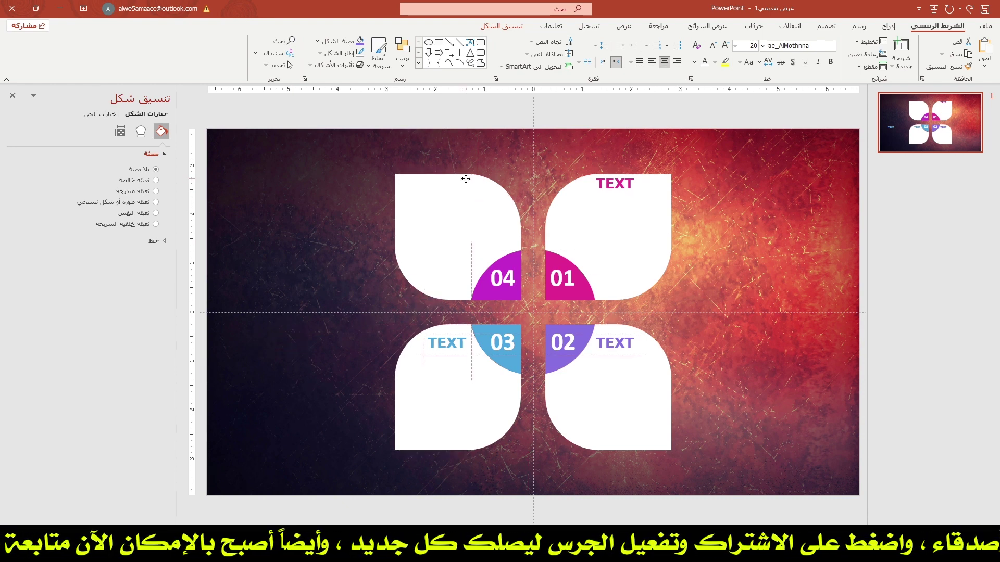
pyautogui.moveTo(465, 179); pyautogui.dragTo(466, 173)
pyautogui.click(695, 62)
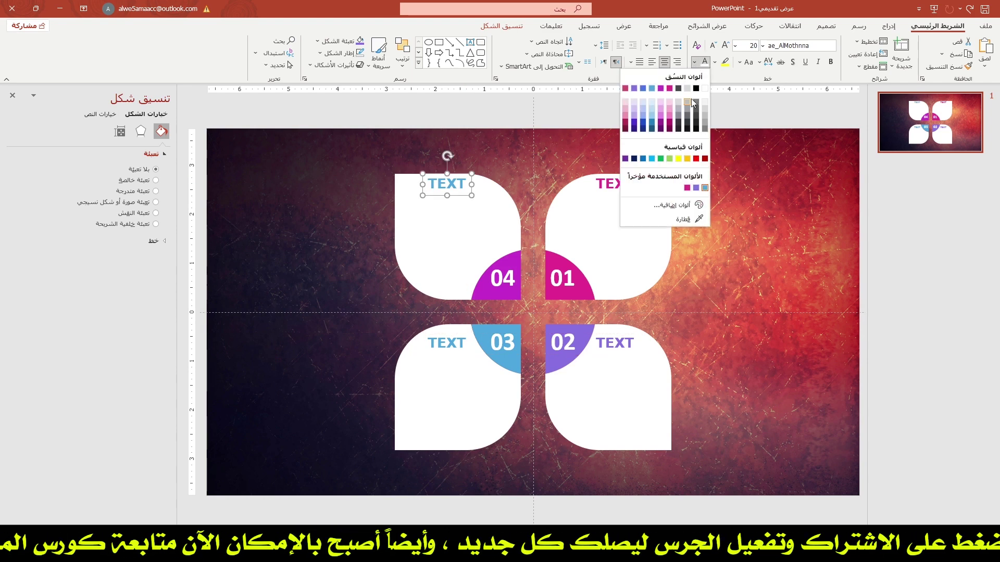
pyautogui.click(679, 222)
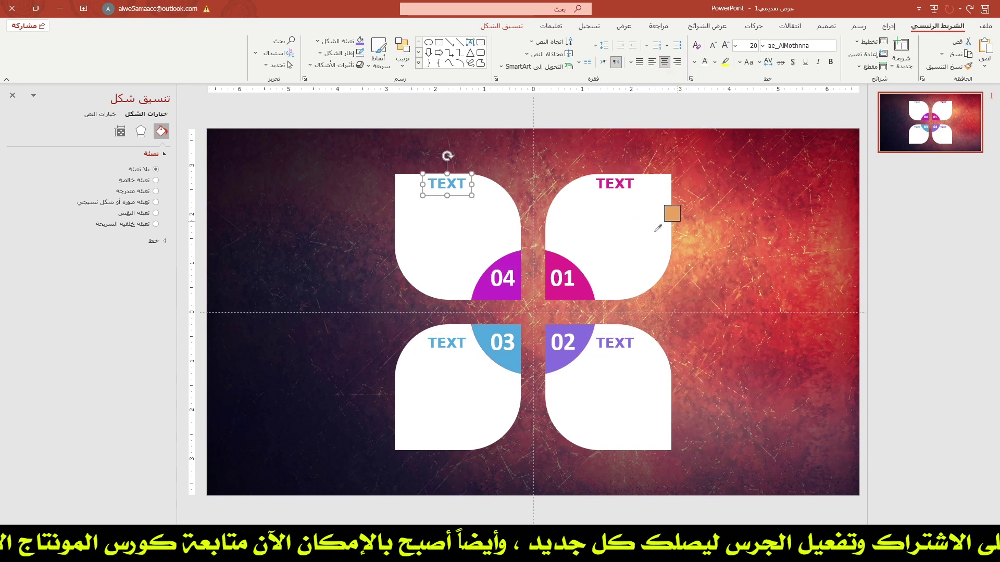
pyautogui.click(743, 198)
# Step: Draw a text box on petal 01, generate =rand() placeholder text, and trim it to one paragraph
pyautogui.click(888, 26)
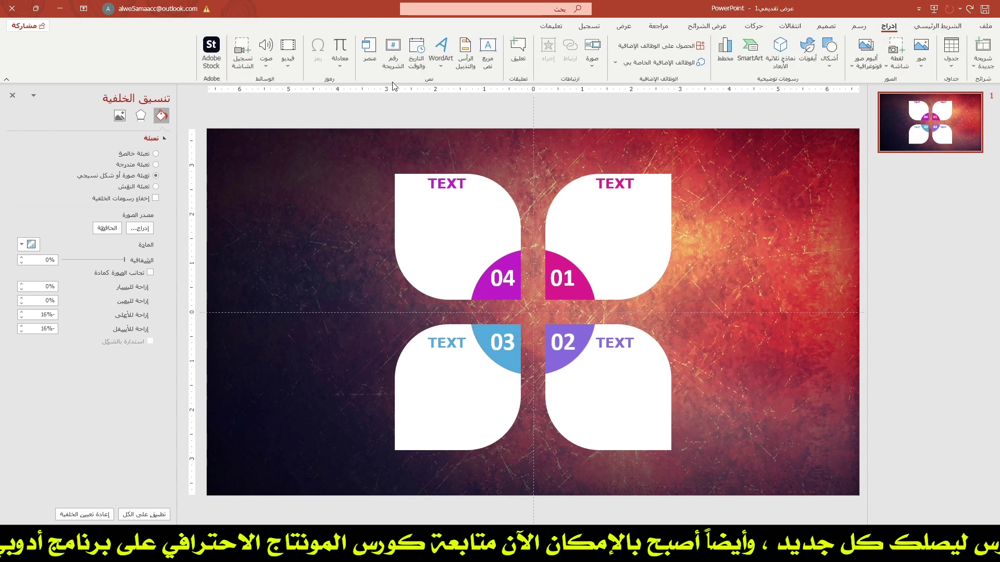
pyautogui.moveTo(520, 184); pyautogui.dragTo(633, 295)
pyautogui.write('=rand()')
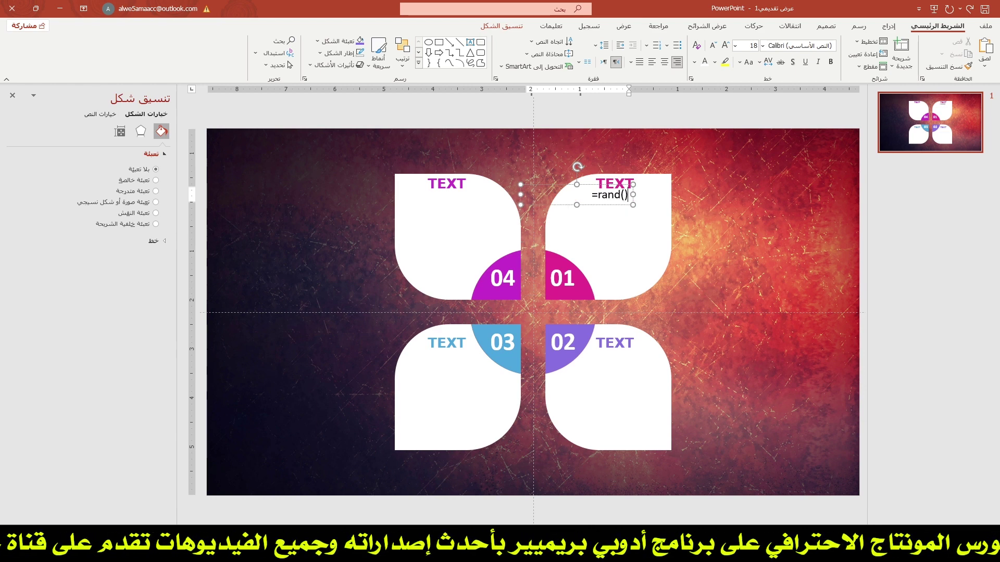
pyautogui.press('Return')
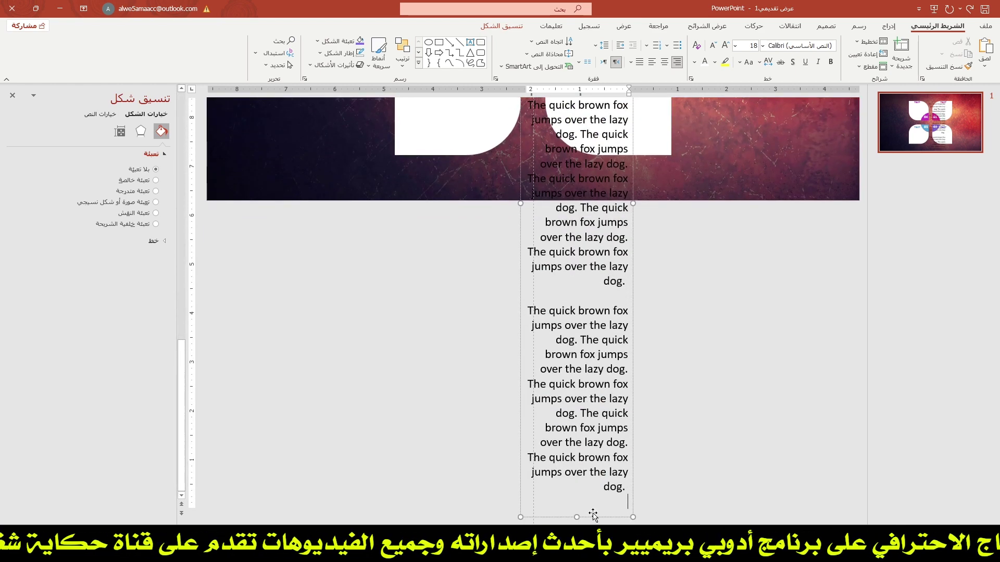
pyautogui.click(606, 505)
pyautogui.moveTo(621, 505); pyautogui.dragTo(577, 197)
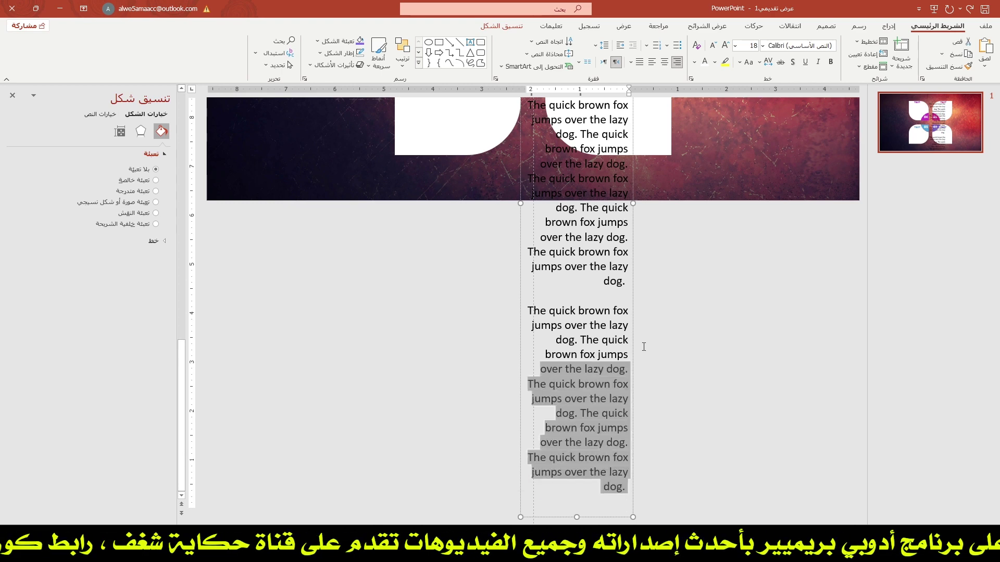
pyautogui.press('BackSpace')
# Step: Shrink and centre the paragraph, place it under the heading, and copy it onto petal 04
pyautogui.click(561, 184)
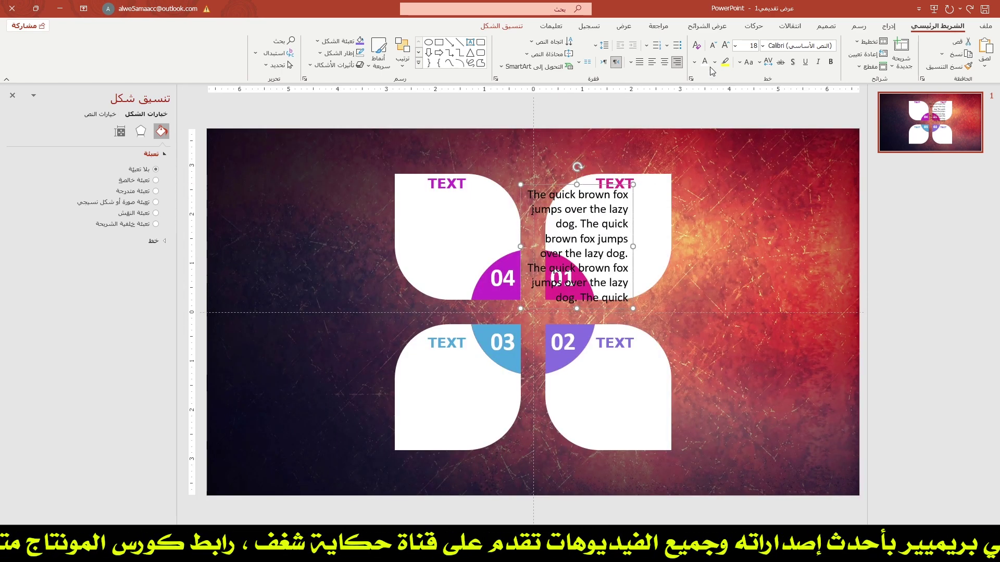
pyautogui.click(714, 46)
pyautogui.click(664, 62)
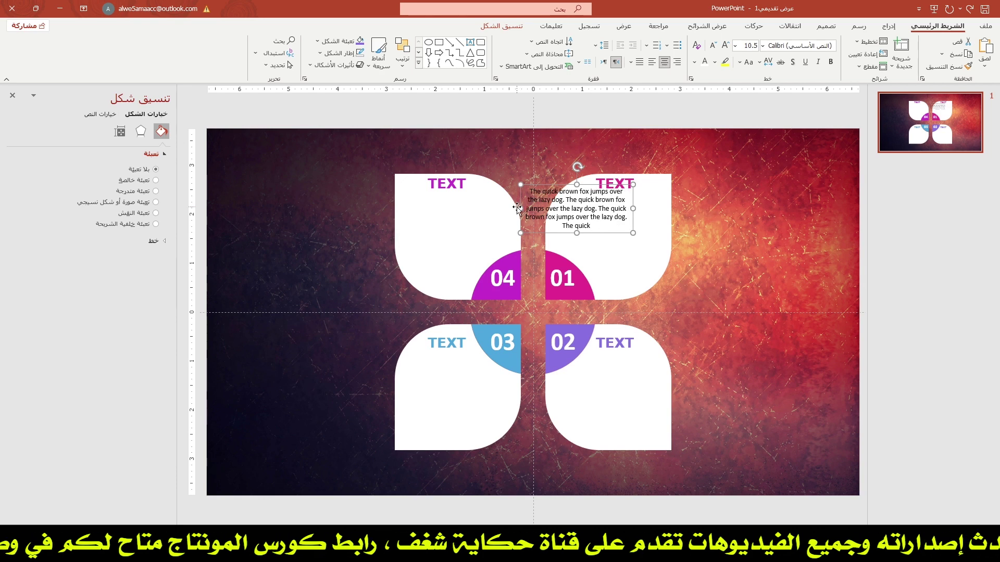
pyautogui.moveTo(544, 185); pyautogui.dragTo(576, 214)
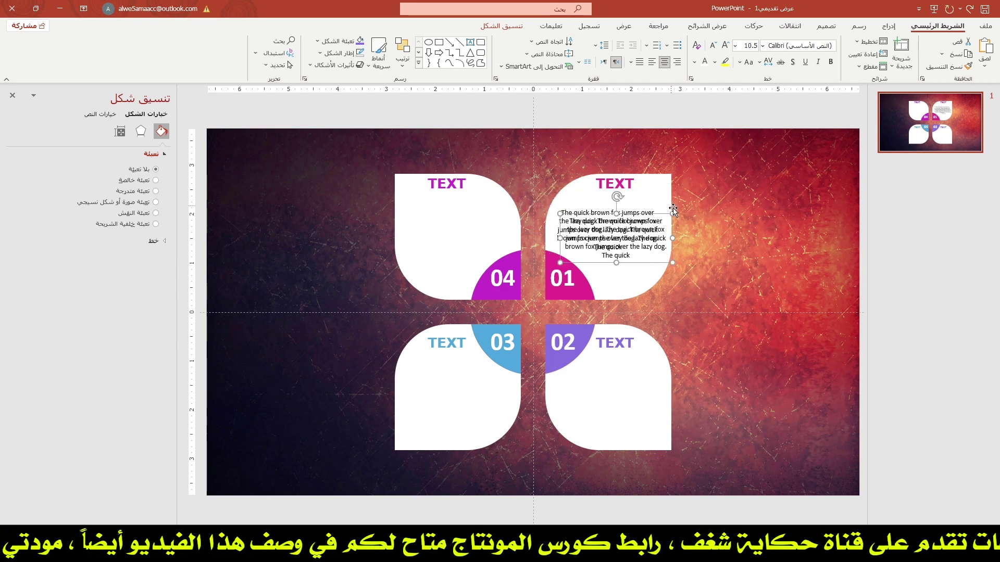
pyautogui.moveTo(669, 213)
pyautogui.mouseDown()
pyautogui.moveTo(504, 202)
pyautogui.moveTo(364, 229)
pyautogui.moveTo(508, 382)
pyautogui.moveTo(646, 381)
pyautogui.mouseUp()
pyautogui.click(708, 320)
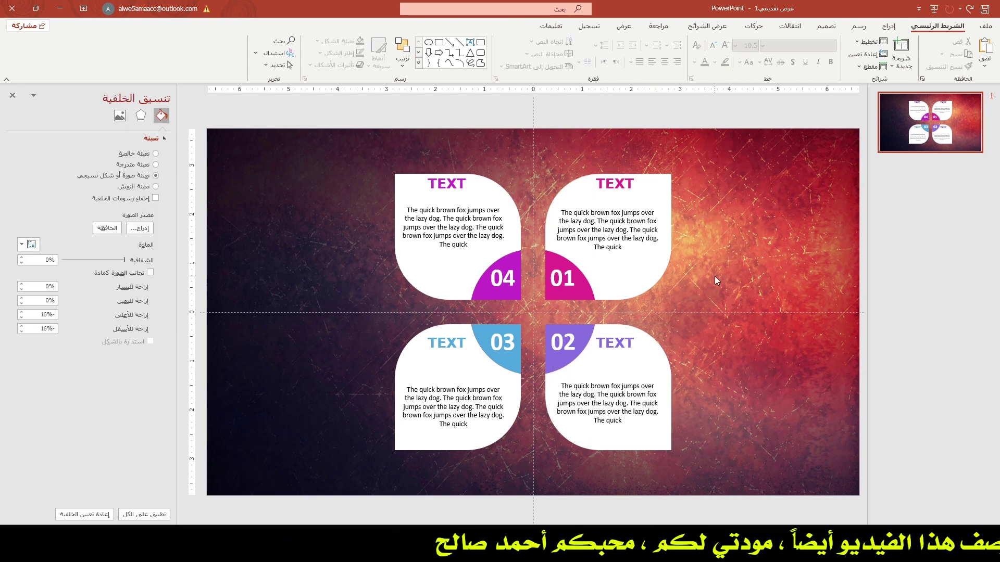
pyautogui.click(885, 28)
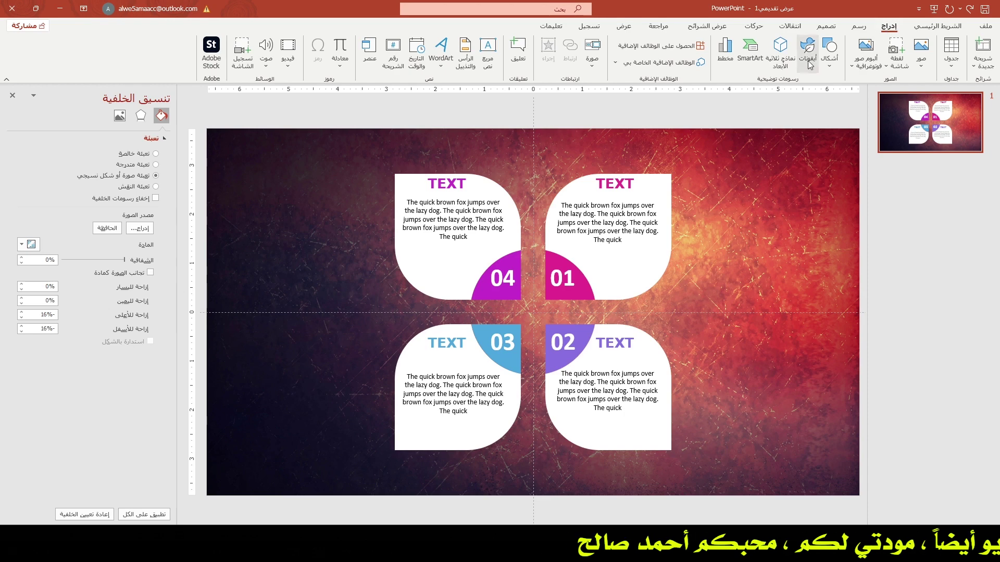
# Step: Insert the presenter, people group, laptop-globe and open book icons, leaving out the checklist
pyautogui.click(807, 51)
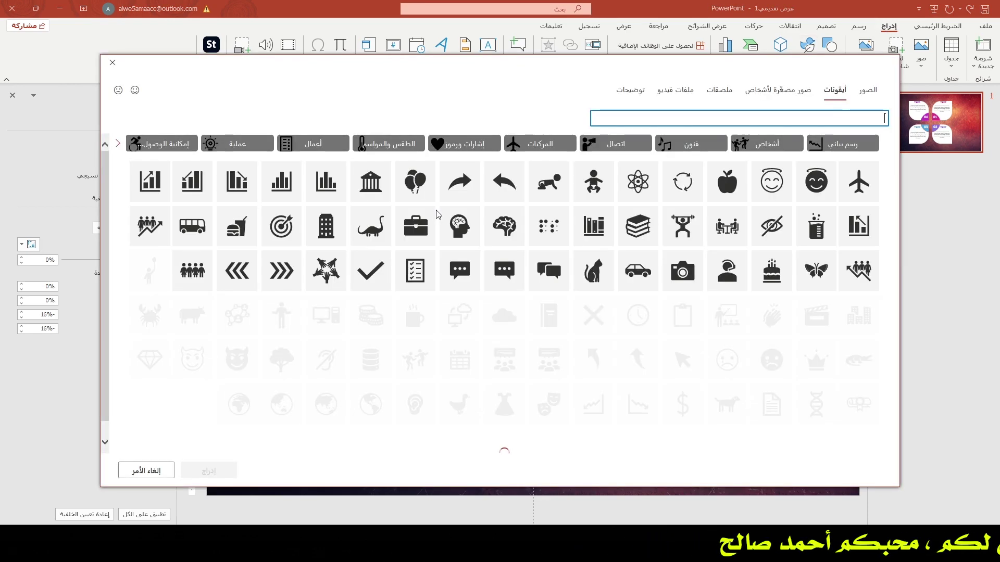
pyautogui.scroll(-1, 494, 365)
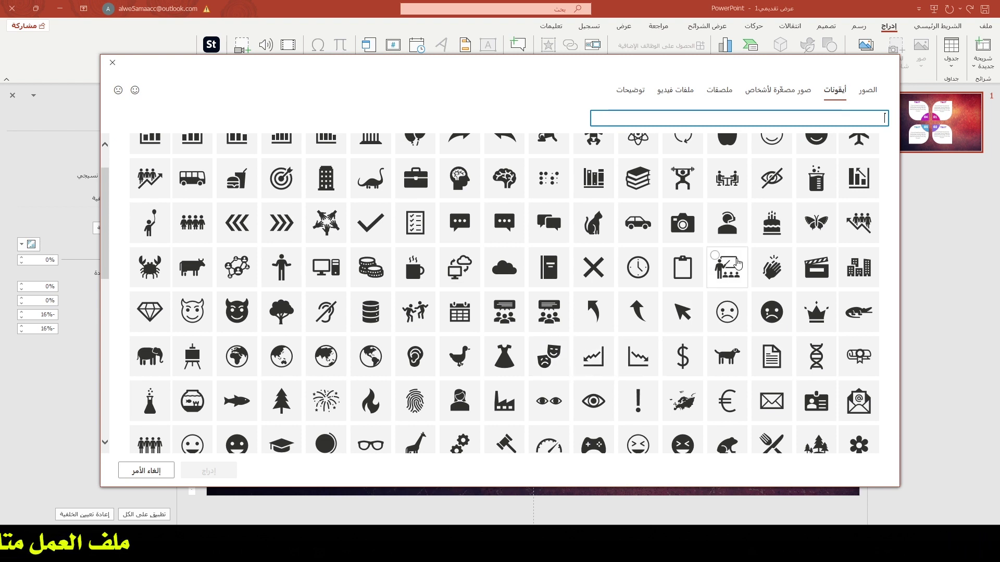
pyautogui.click(714, 255)
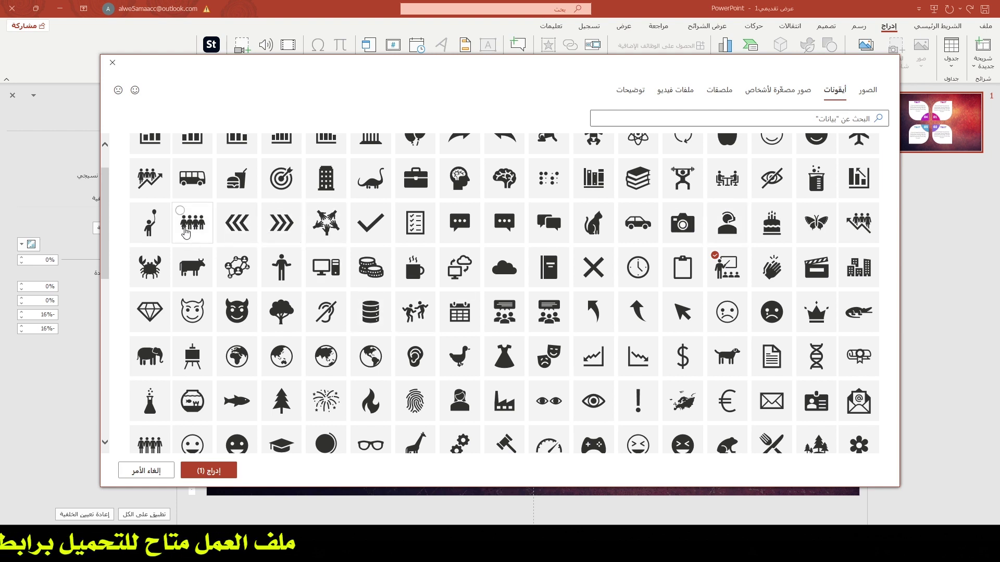
pyautogui.scroll(-1, 188, 209)
pyautogui.scroll(-1, 190, 183)
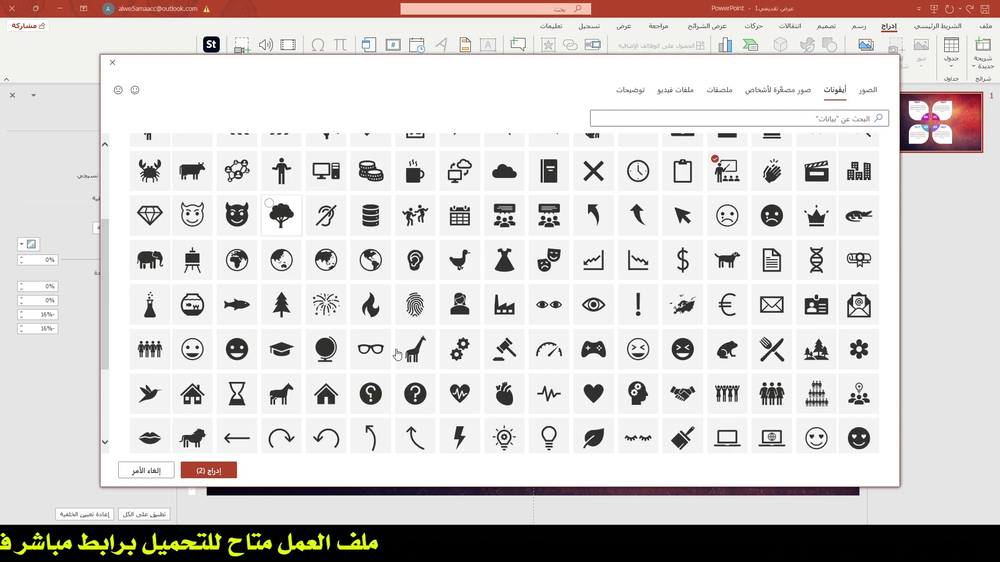
pyautogui.scroll(-2, 191, 150)
pyautogui.scroll(-1, 192, 150)
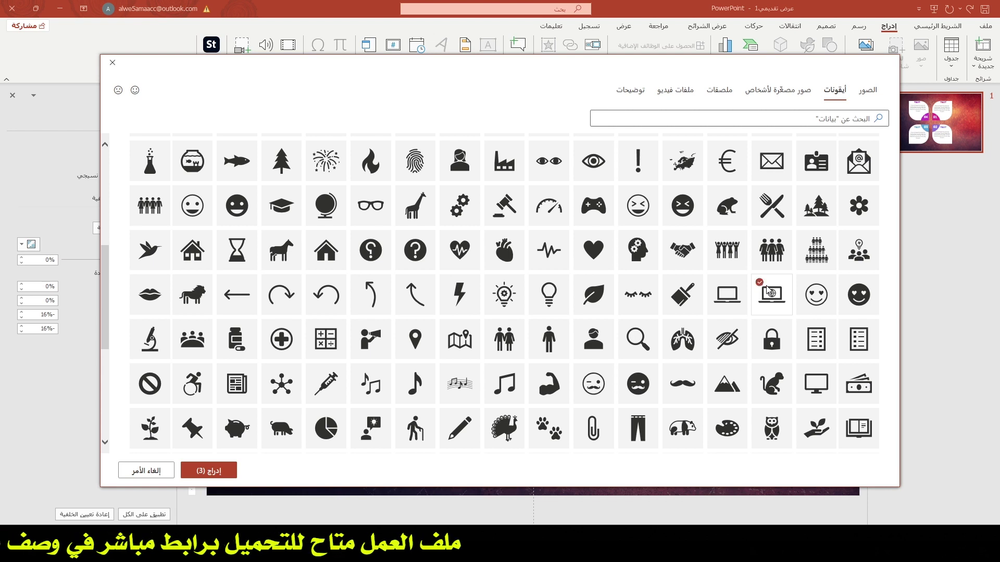
pyautogui.click(859, 340)
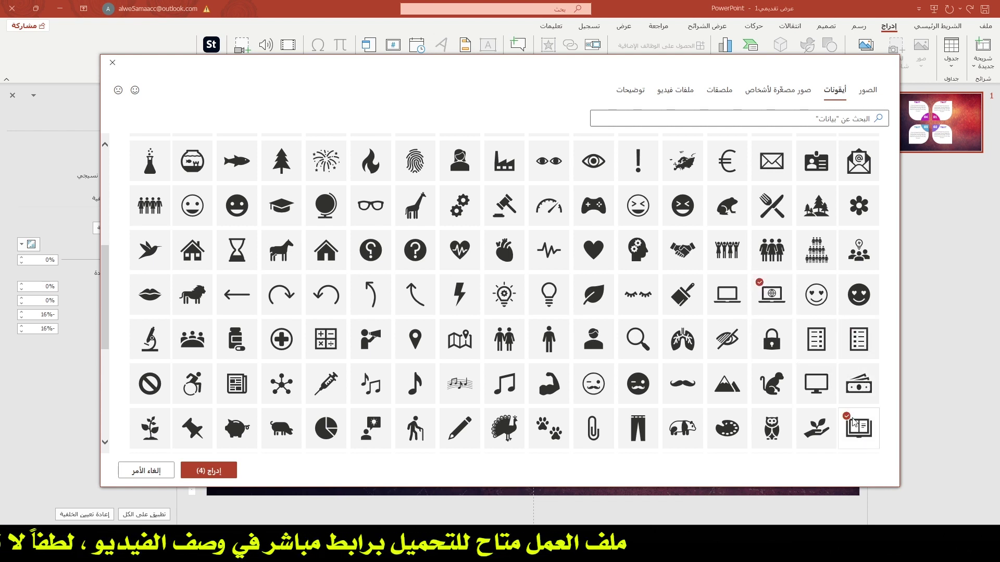
pyautogui.click(208, 471)
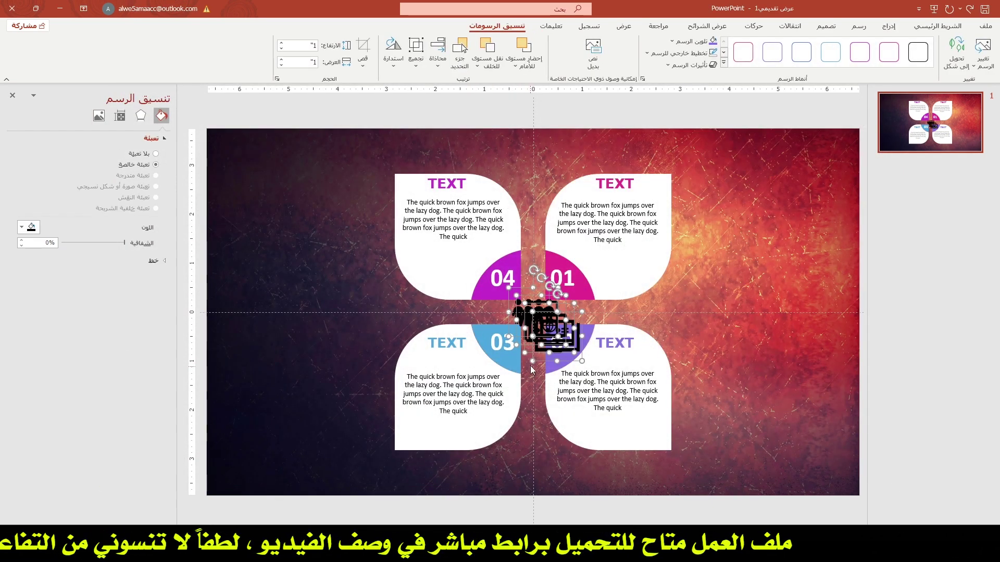
# Step: Move the icon stack aside, then place the book, presenter, people and laptop-globe icons in petals 01–04
pyautogui.moveTo(532, 370)
pyautogui.mouseDown()
pyautogui.moveTo(549, 365)
pyautogui.moveTo(490, 336)
pyautogui.mouseUp()
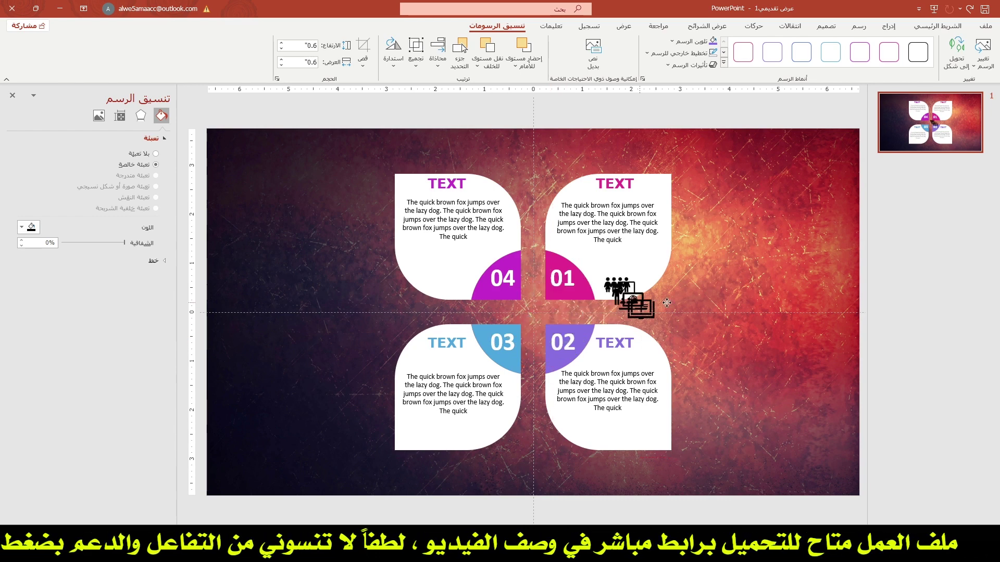
pyautogui.moveTo(568, 321)
pyautogui.mouseDown()
pyautogui.moveTo(747, 326)
pyautogui.moveTo(619, 280)
pyautogui.mouseUp()
pyautogui.click(725, 371)
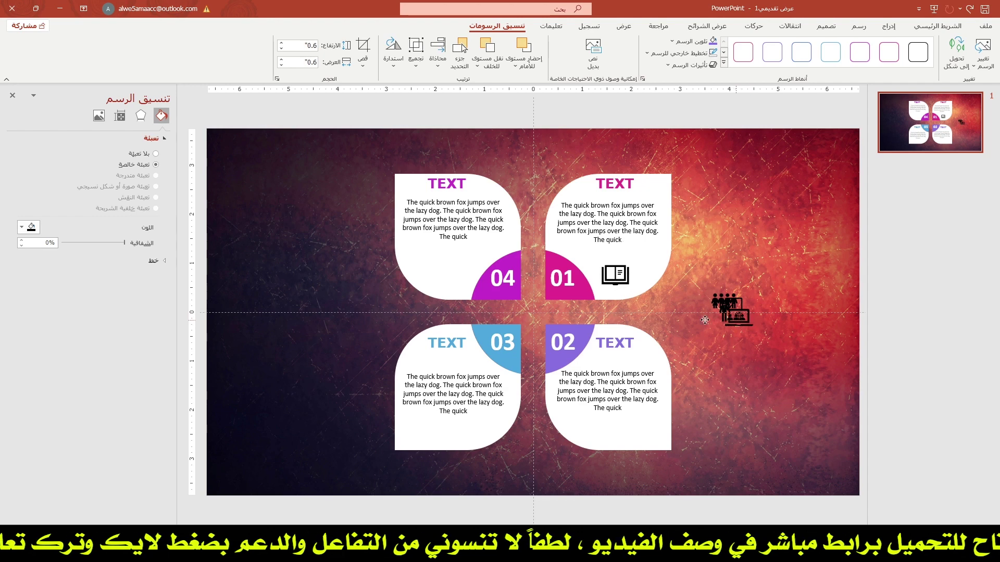
pyautogui.moveTo(740, 316); pyautogui.dragTo(444, 282)
pyautogui.click(730, 314)
pyautogui.moveTo(731, 314); pyautogui.dragTo(626, 423)
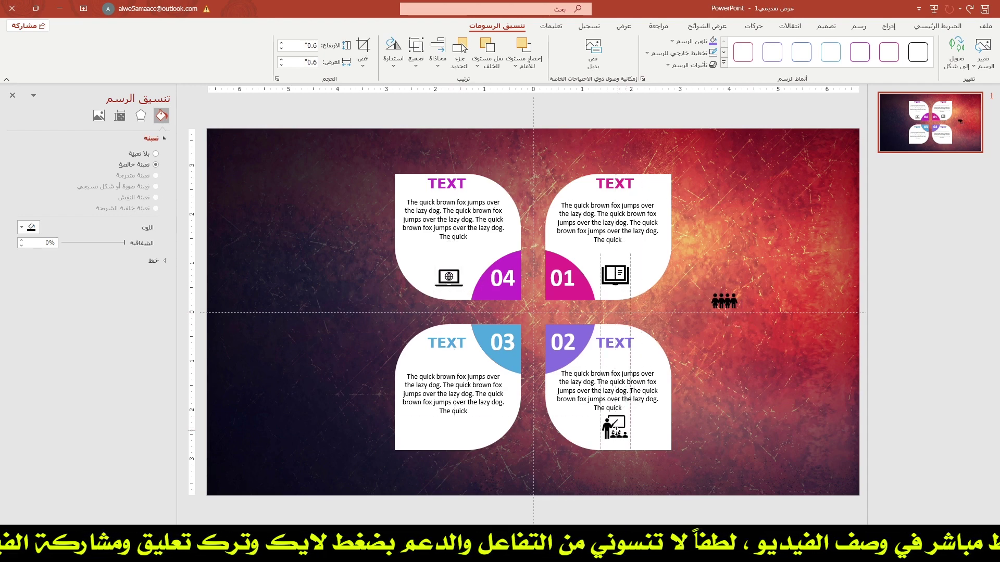
pyautogui.moveTo(721, 307); pyautogui.dragTo(446, 437)
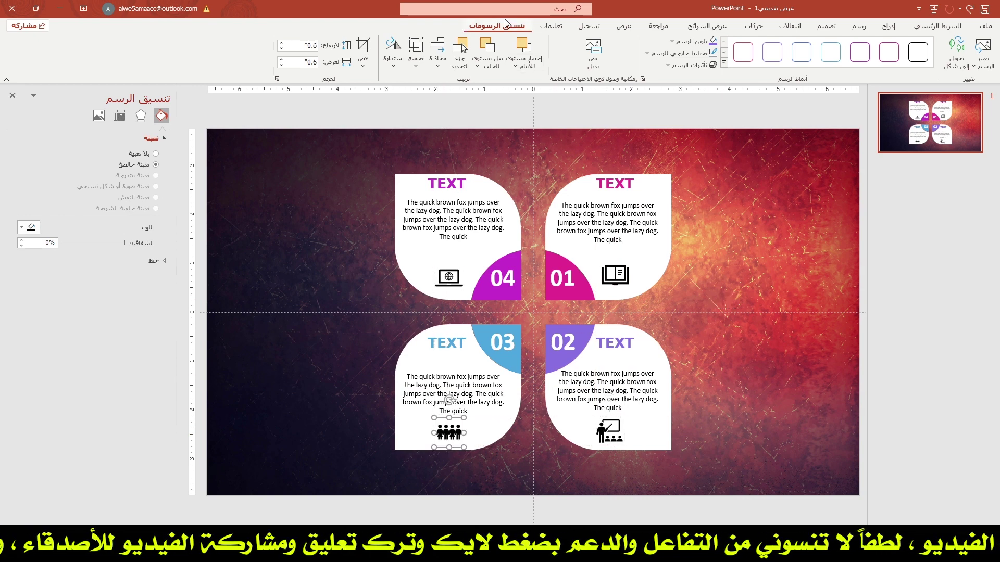
# Step: Eyedropper the people icon to quarter-circle 03's blue and the laptop icon to wedge 04's colour
pyautogui.click(679, 43)
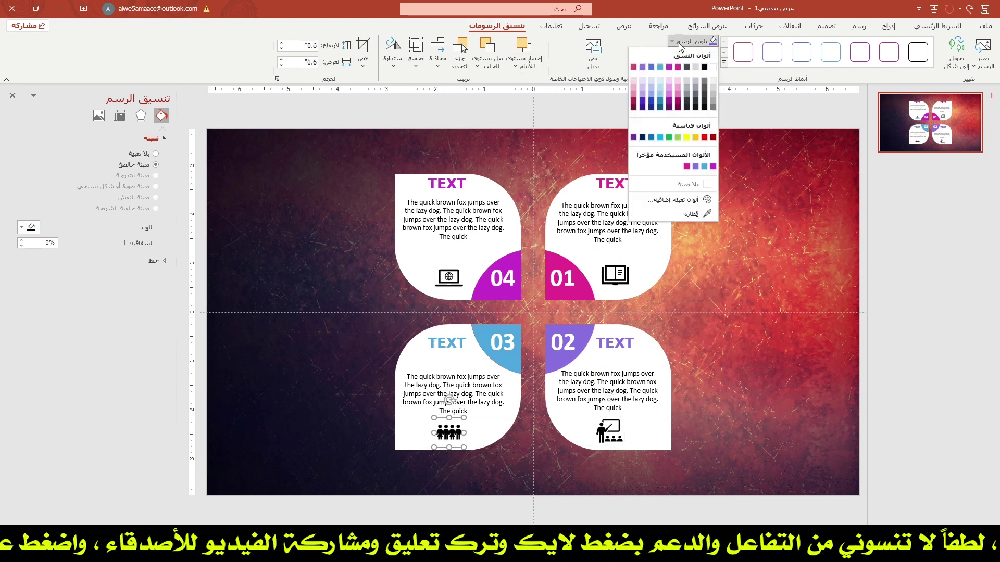
pyautogui.click(693, 213)
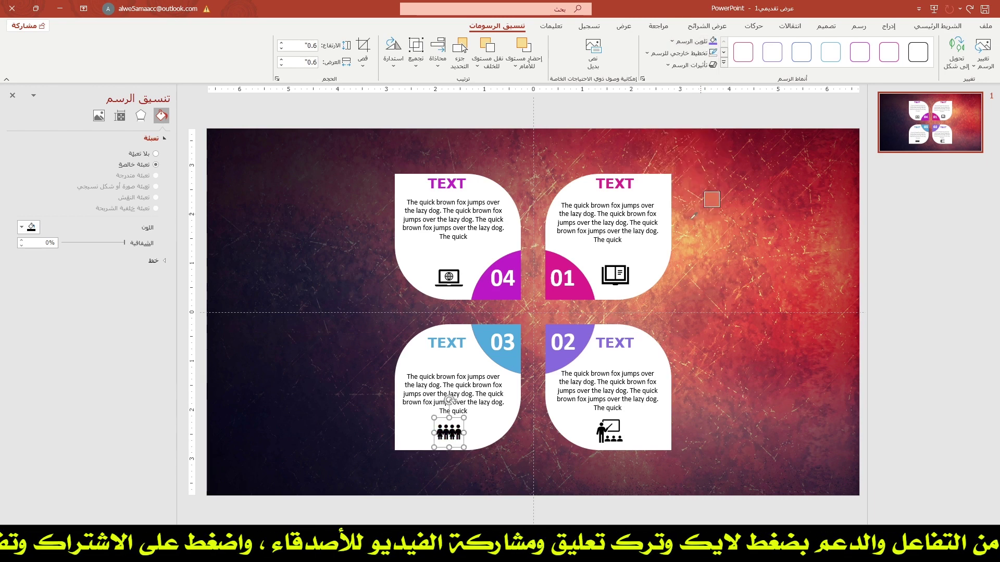
pyautogui.click(487, 338)
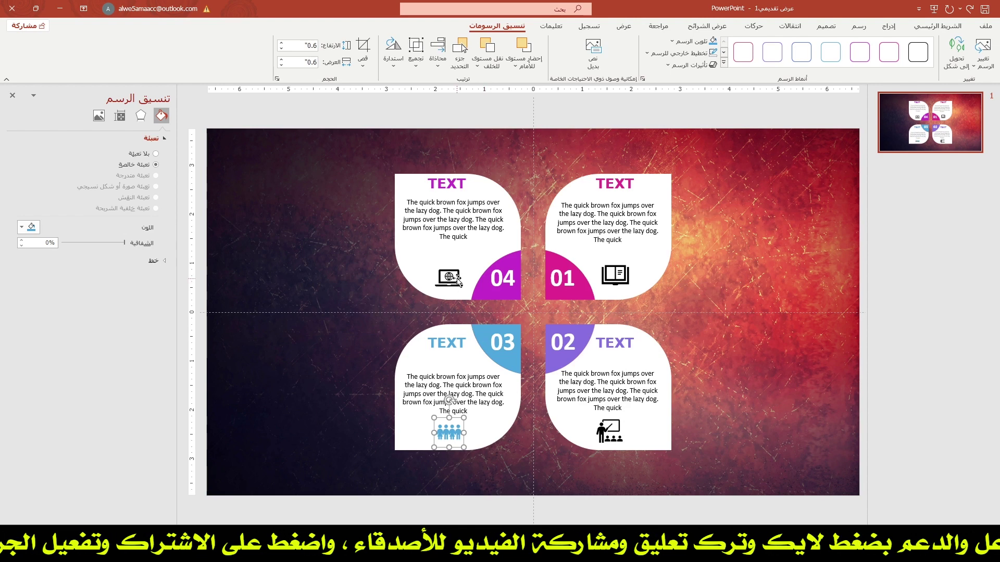
pyautogui.click(449, 277)
pyautogui.click(687, 41)
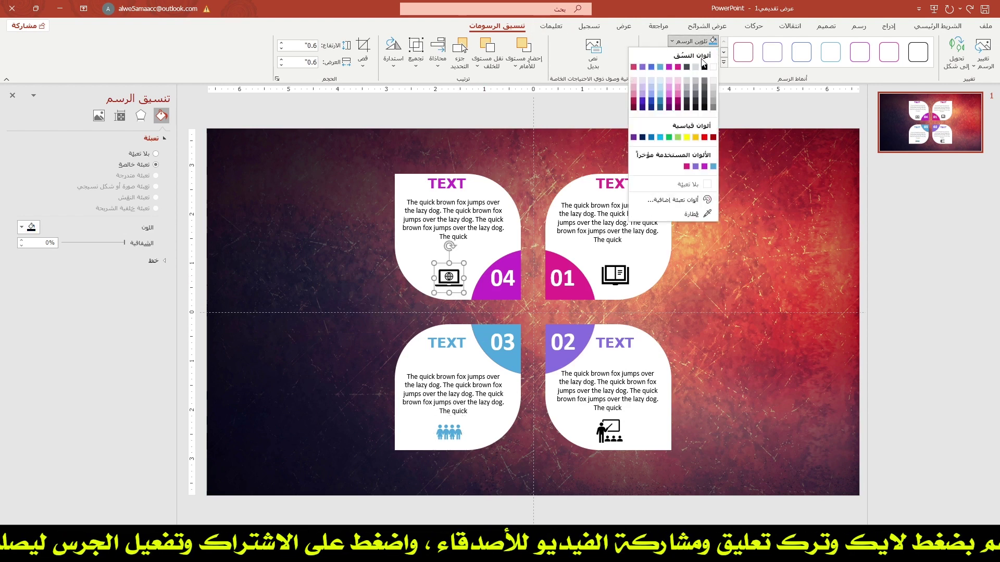
pyautogui.click(692, 213)
pyautogui.click(552, 260)
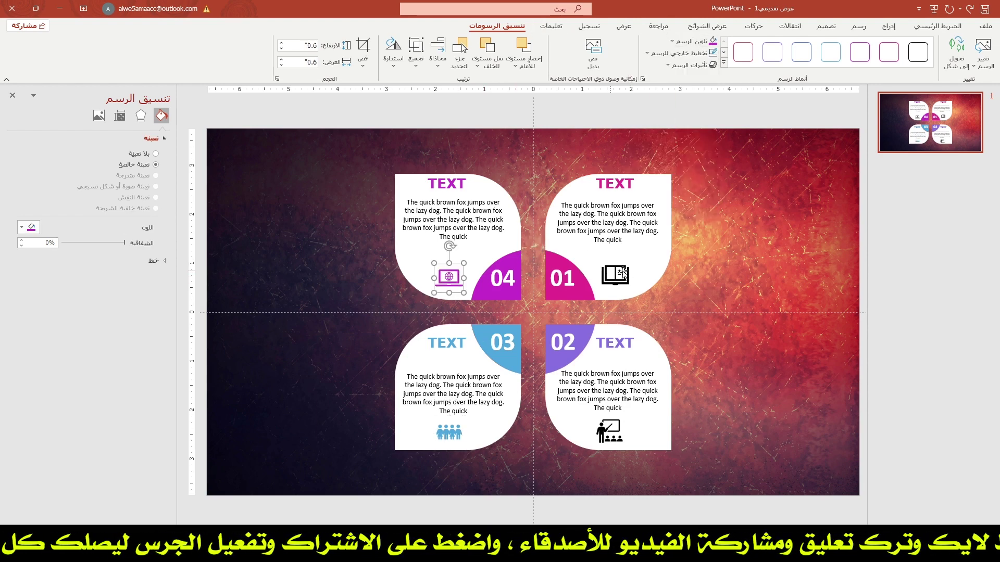
# Step: Recolour the book and teacher icons with the colours of quarter-circles 01 and 02
pyautogui.click(615, 275)
pyautogui.click(687, 41)
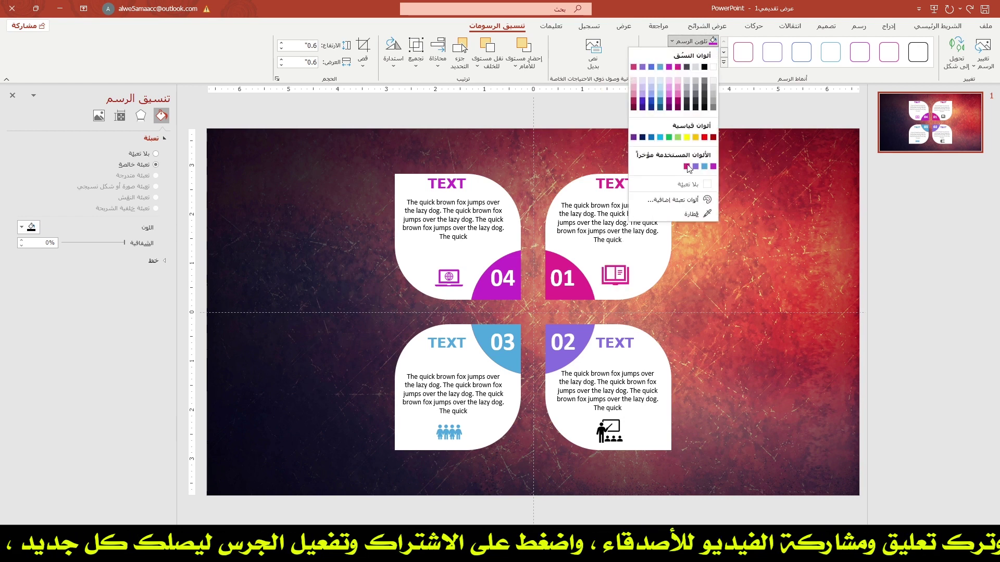
pyautogui.click(692, 214)
pyautogui.click(573, 255)
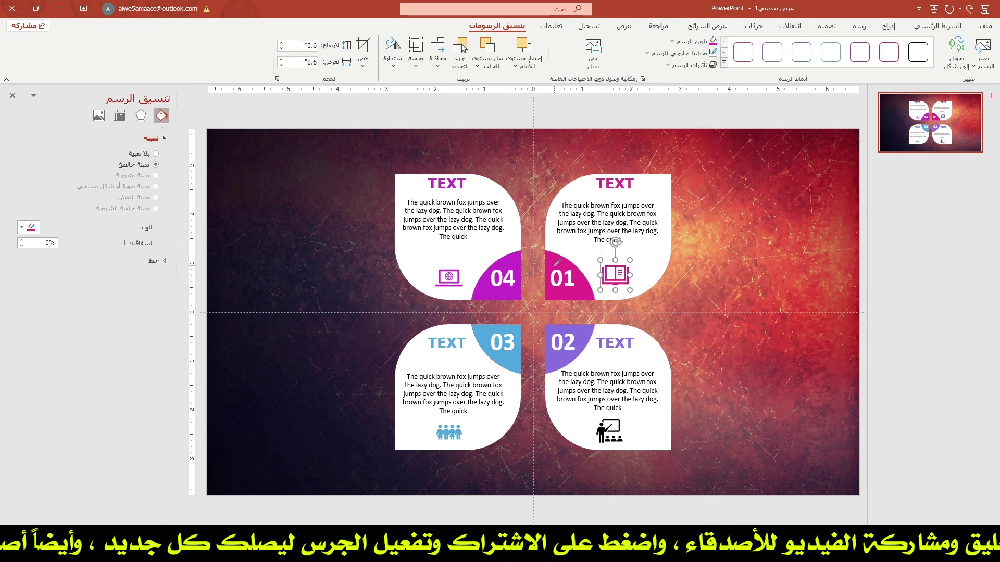
pyautogui.click(610, 431)
pyautogui.click(688, 41)
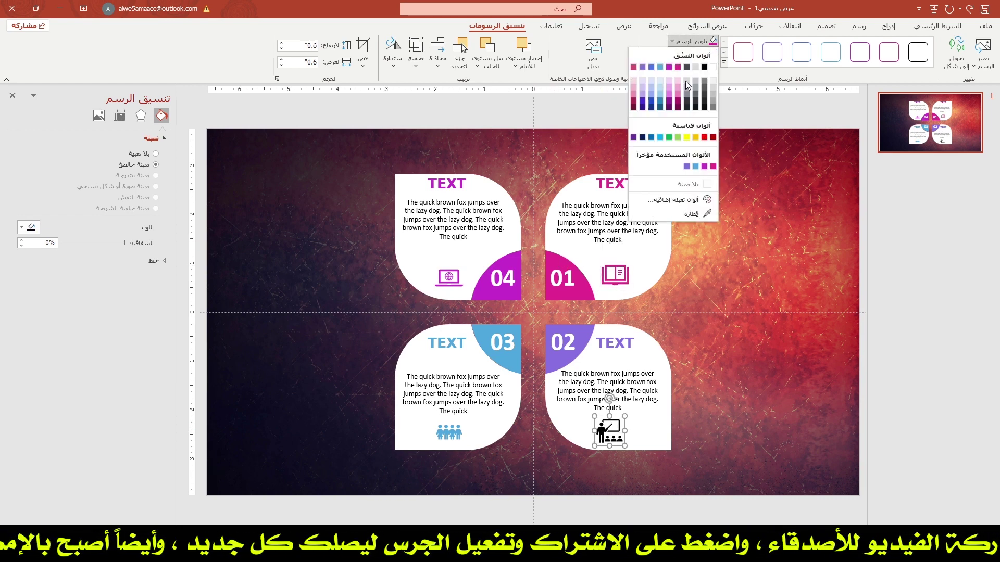
pyautogui.click(692, 215)
pyautogui.click(573, 333)
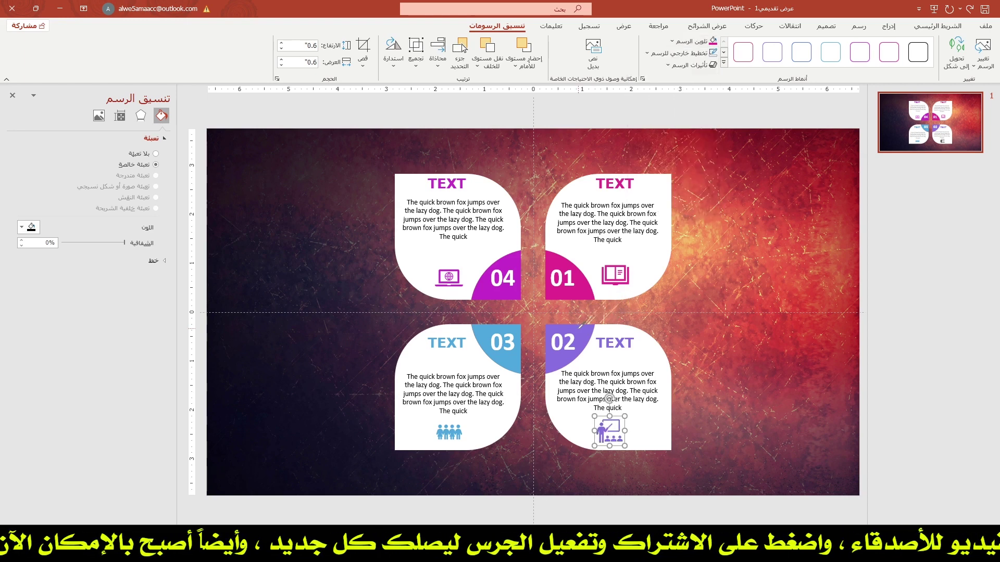
pyautogui.click(724, 262)
# Step: Group all four petal boxes and add an outer drop shadow lowered to about 20% transparency
pyautogui.moveTo(278, 110); pyautogui.dragTo(752, 476)
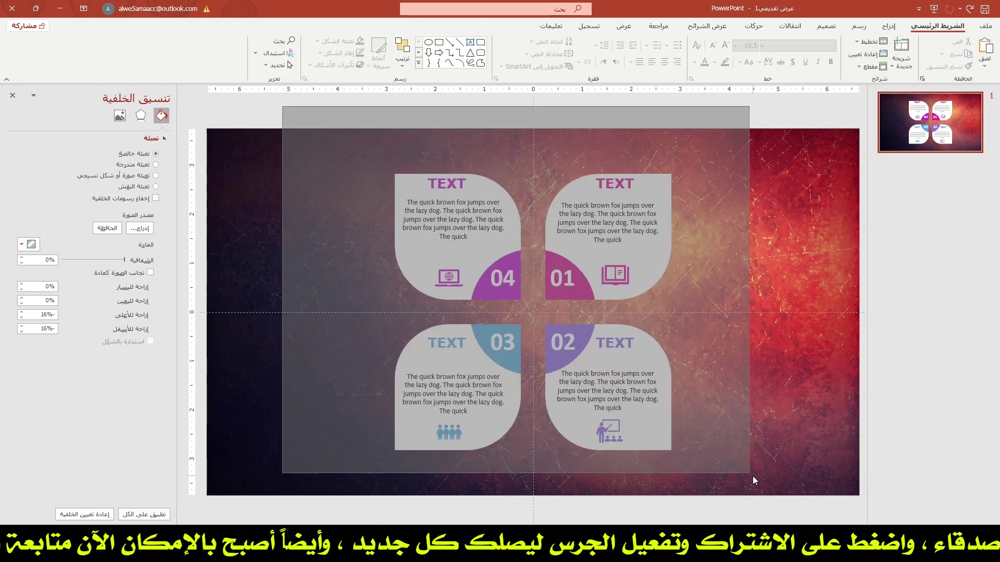
pyautogui.hotkey('ctrl', 'g')
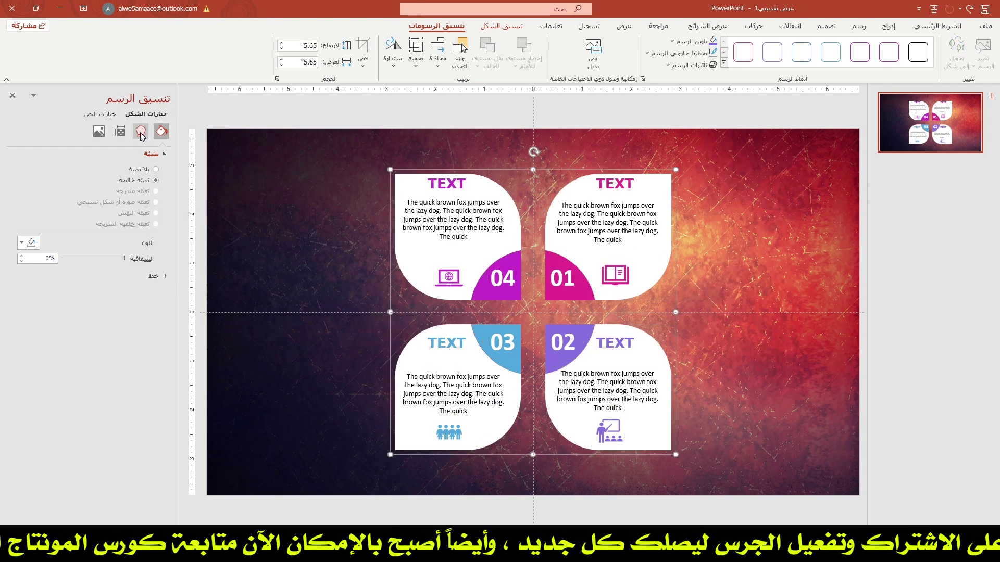
pyautogui.click(141, 131)
pyautogui.click(153, 154)
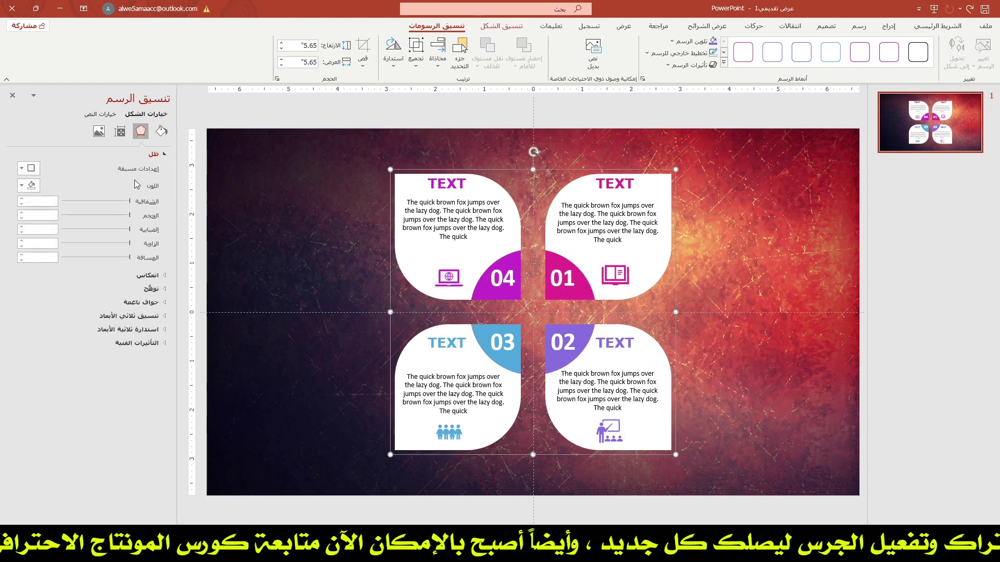
pyautogui.click(26, 168)
pyautogui.click(74, 251)
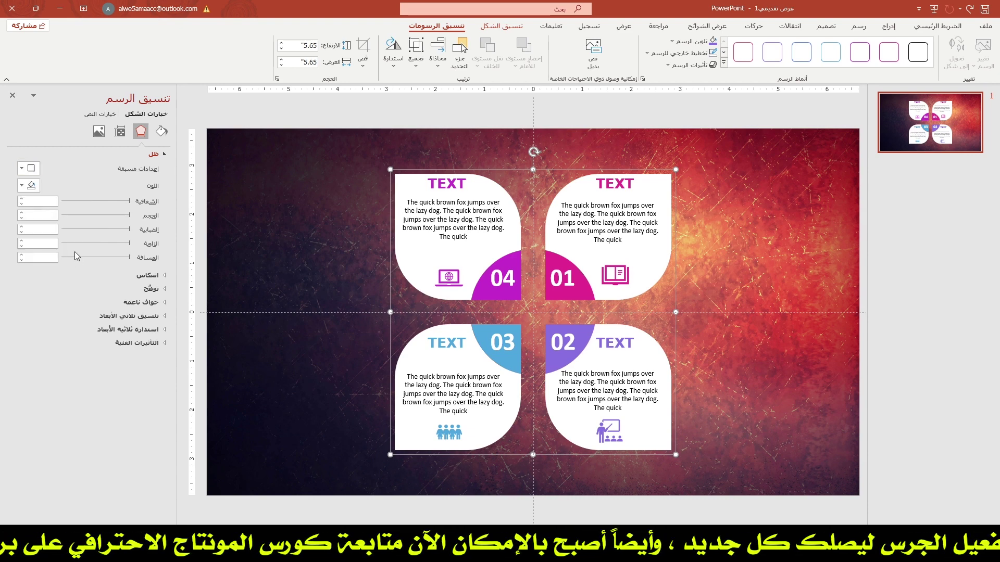
pyautogui.moveTo(89, 202)
pyautogui.mouseDown()
pyautogui.moveTo(116, 202)
pyautogui.moveTo(122, 230)
pyautogui.mouseUp()
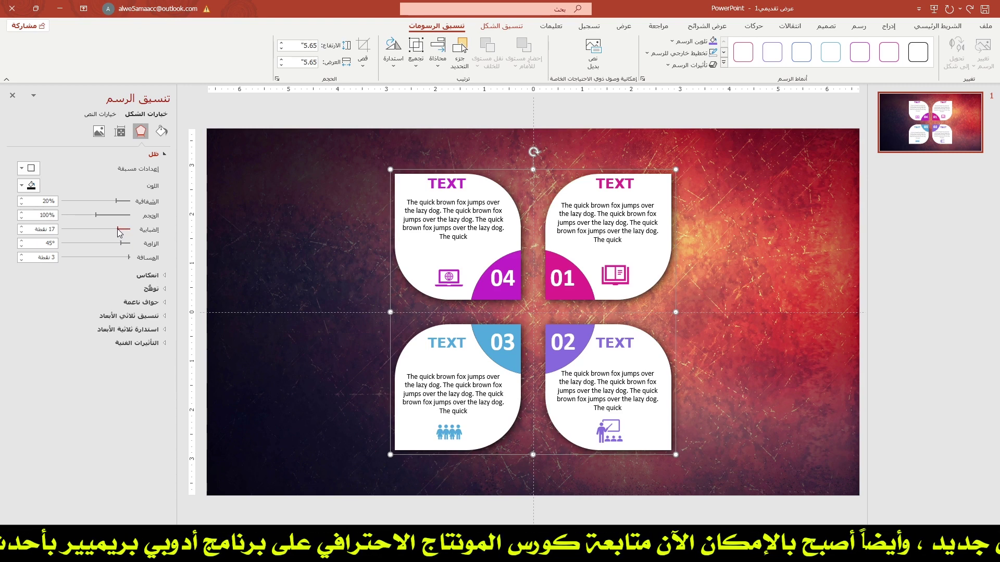
# Step: Insert a WordArt box at the slide top reading 'تصميم انفوجرافيك أربعة خيارات بطريقة احترافية'
pyautogui.click(354, 232)
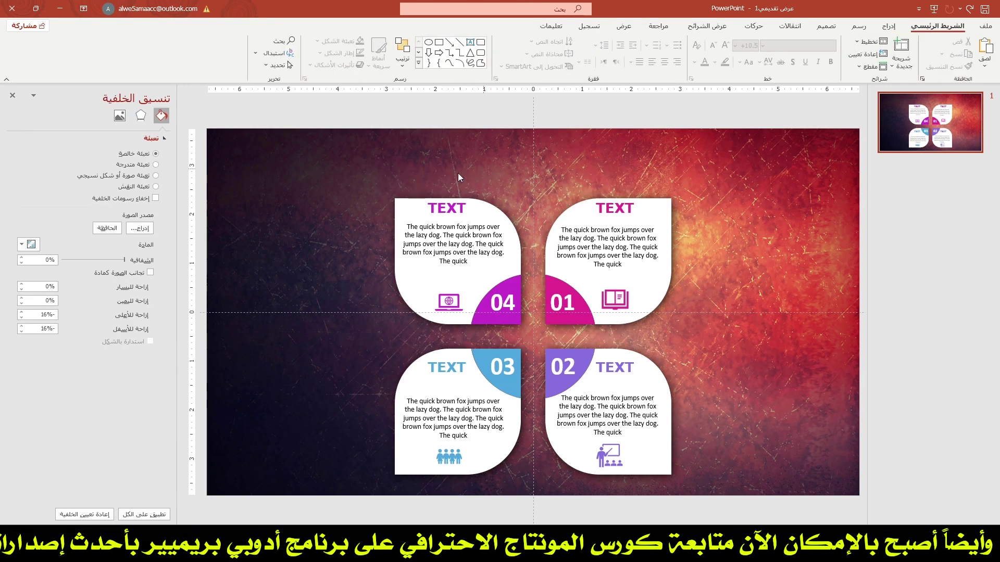
pyautogui.click(888, 26)
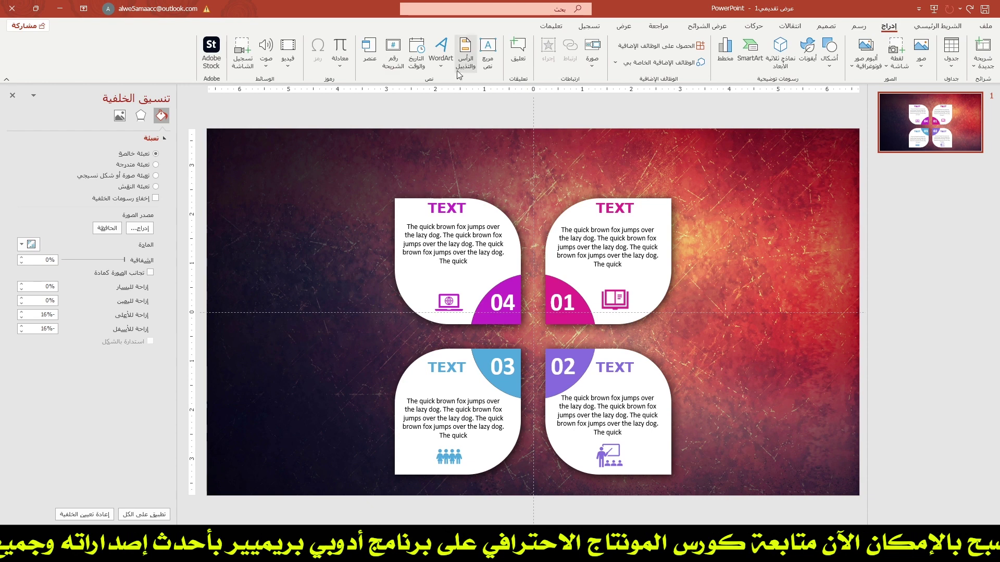
pyautogui.click(440, 51)
pyautogui.click(441, 99)
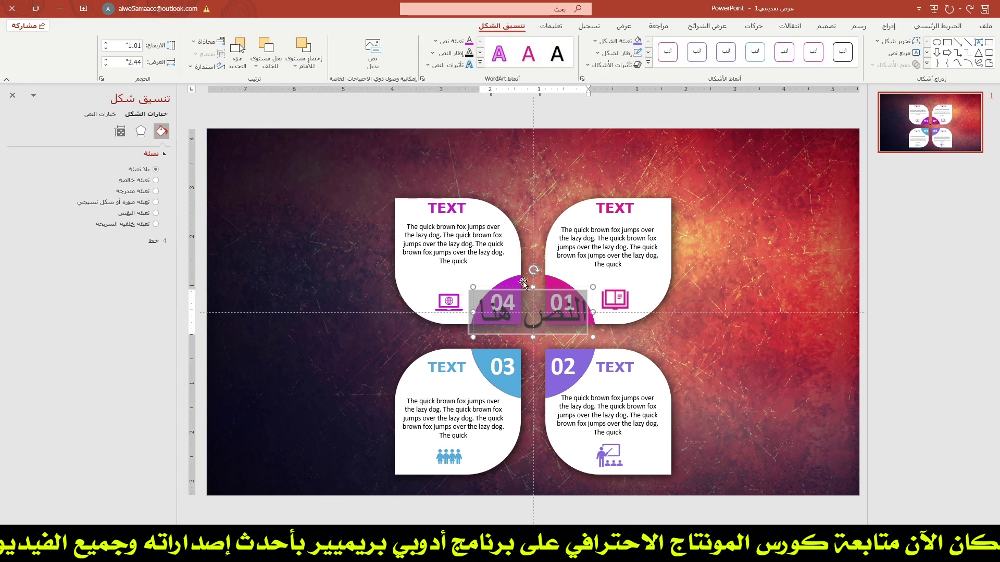
pyautogui.moveTo(524, 284); pyautogui.dragTo(530, 147)
pyautogui.press('Delete')
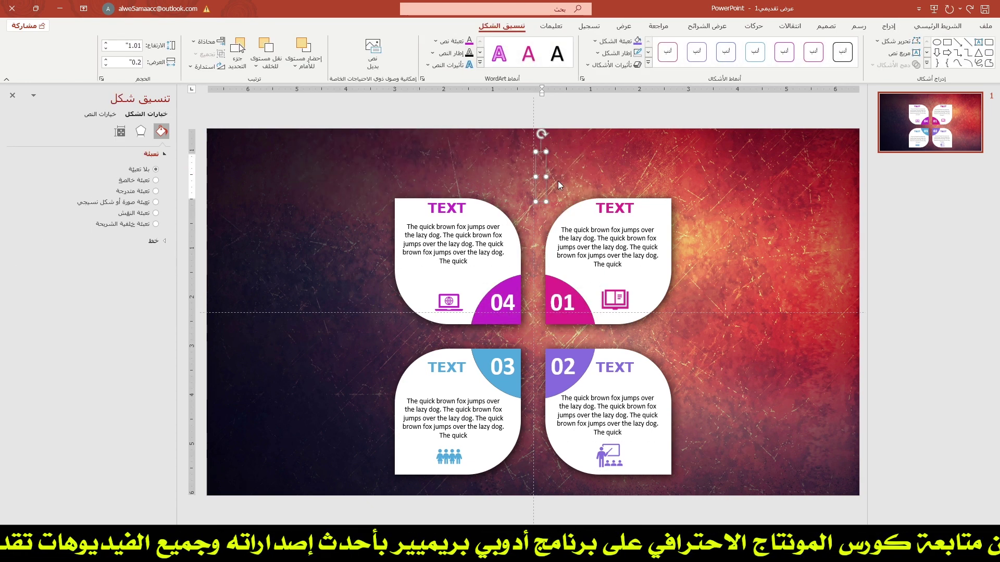
pyautogui.write('ت')
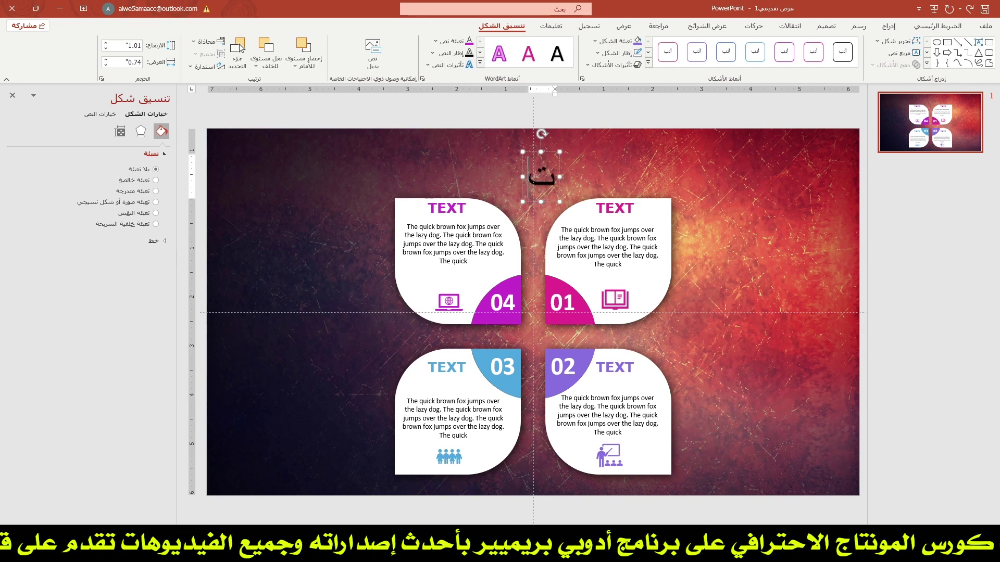
pyautogui.write('صميم انفو')
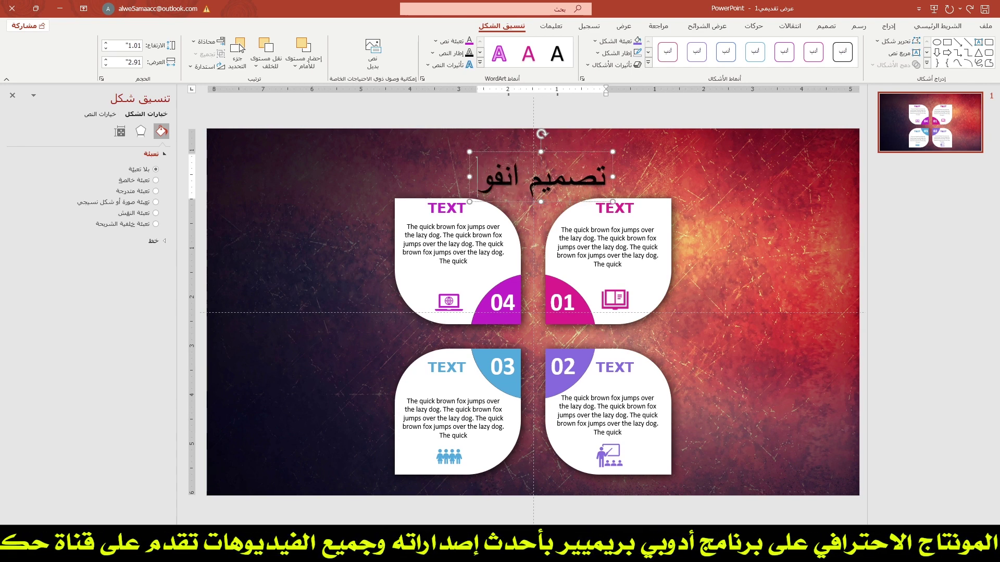
pyautogui.write('جرافيك')
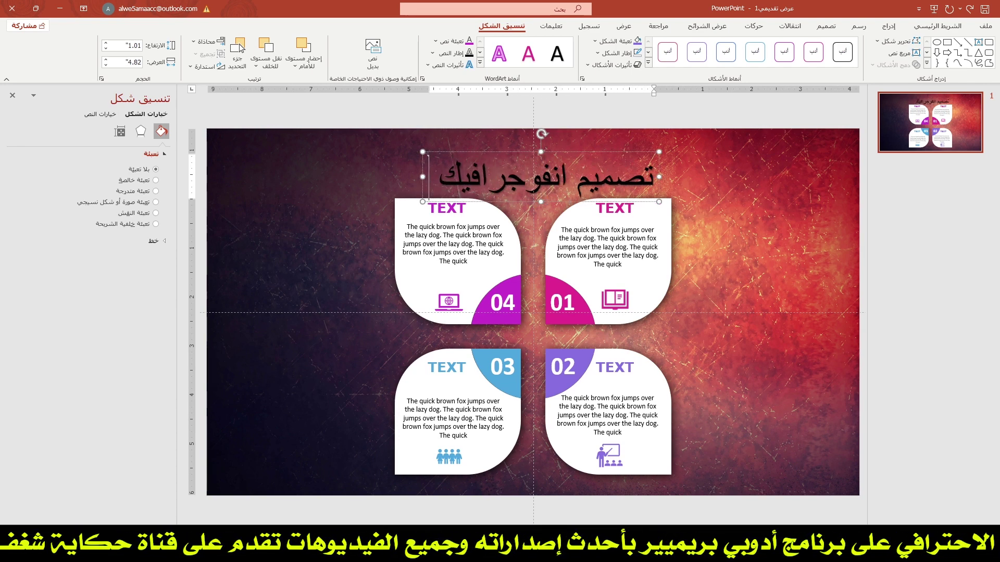
pyautogui.write(' أربعة خي')
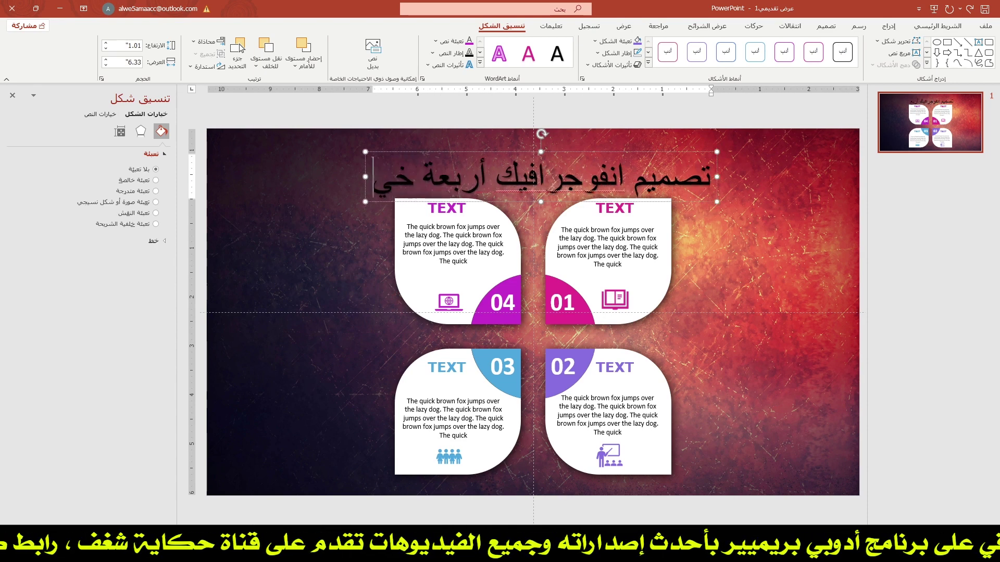
pyautogui.write('ارات بطريقة ')
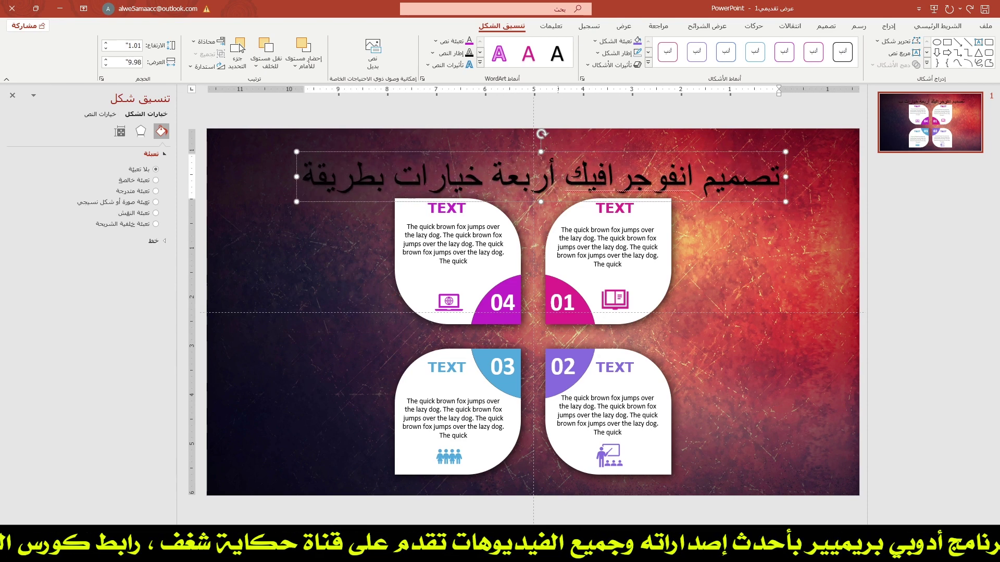
pyautogui.write('احترافية')
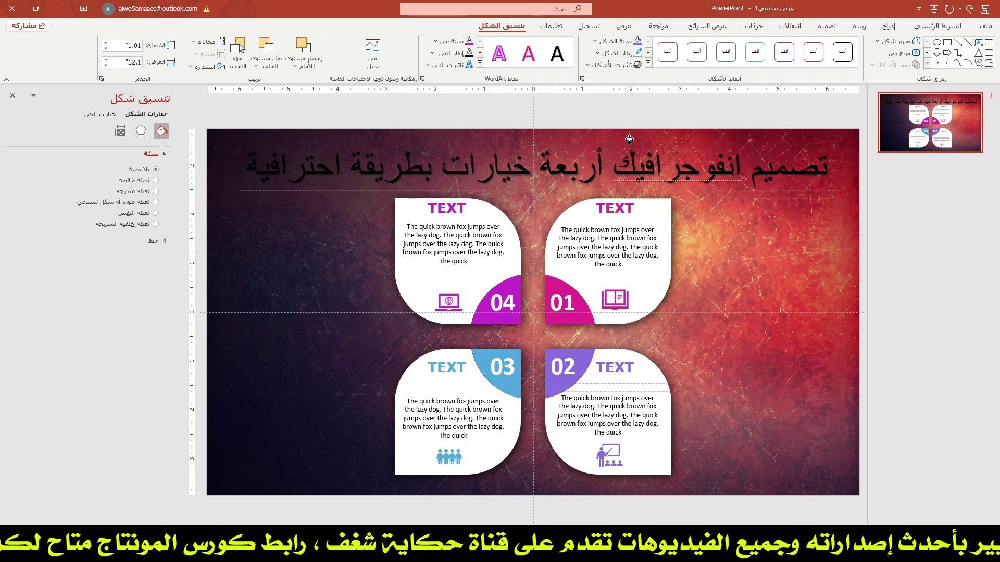
pyautogui.moveTo(634, 150); pyautogui.dragTo(627, 140)
# Step: Set the title text to the AF_Hijaz font in white
pyautogui.click(922, 32)
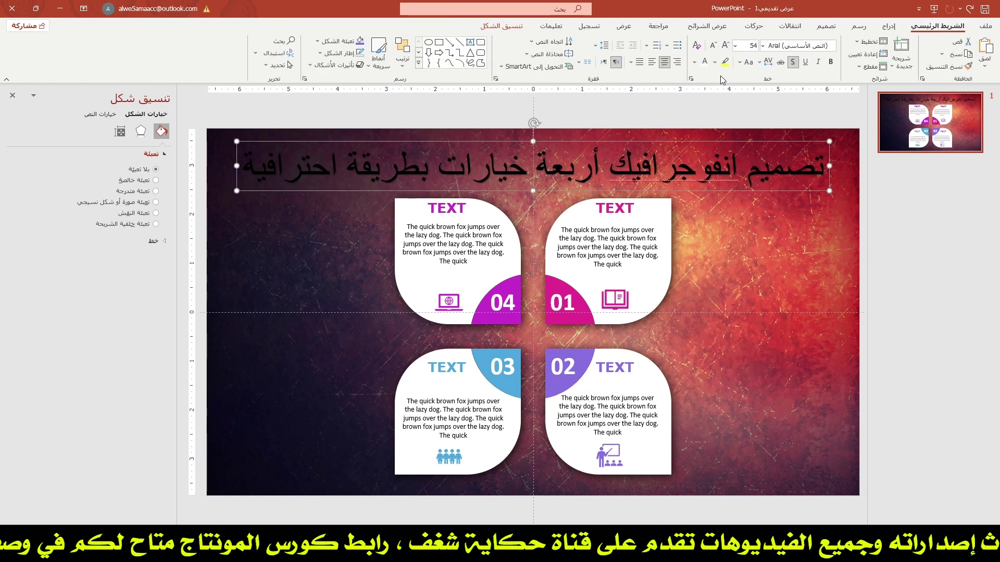
pyautogui.click(797, 45)
pyautogui.write('AF_Hijaz')
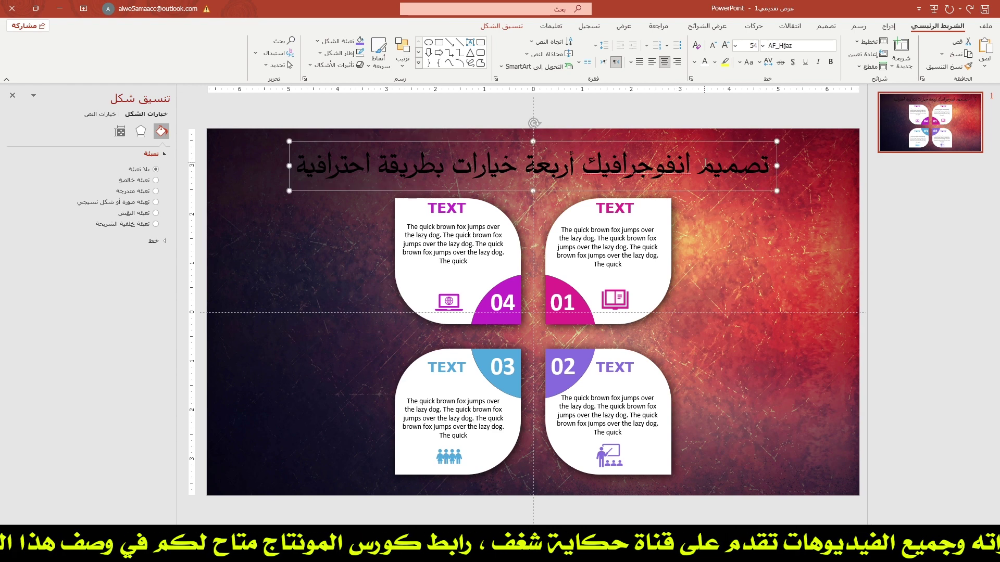
pyautogui.click(705, 62)
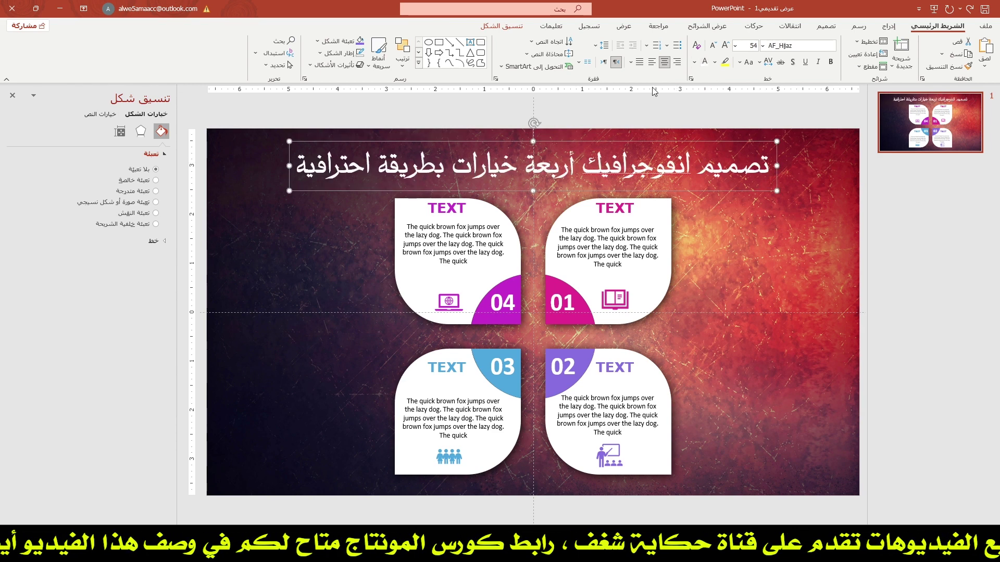
# Step: Give the title text an outer drop shadow with adjusted transparency
pyautogui.click(101, 115)
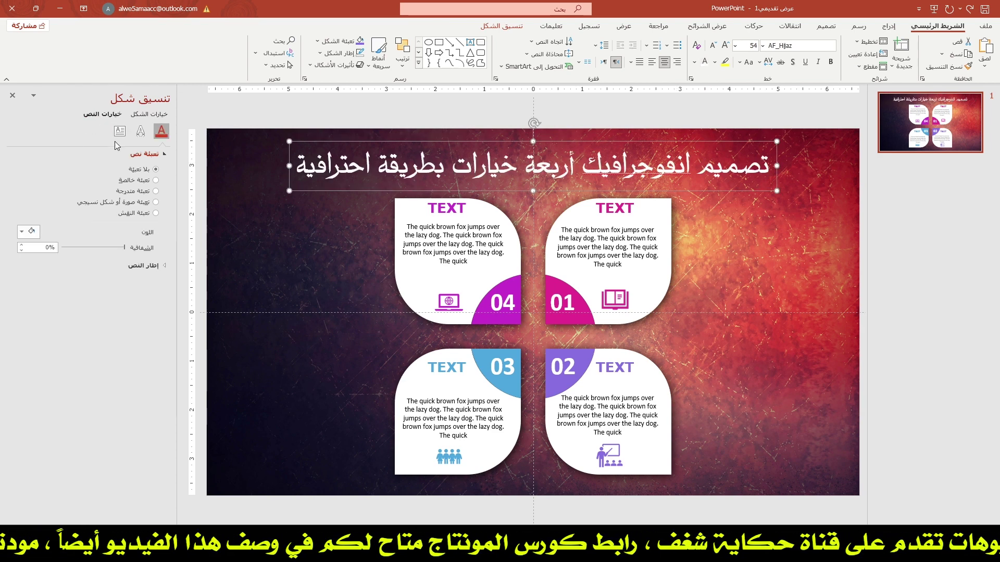
pyautogui.click(139, 133)
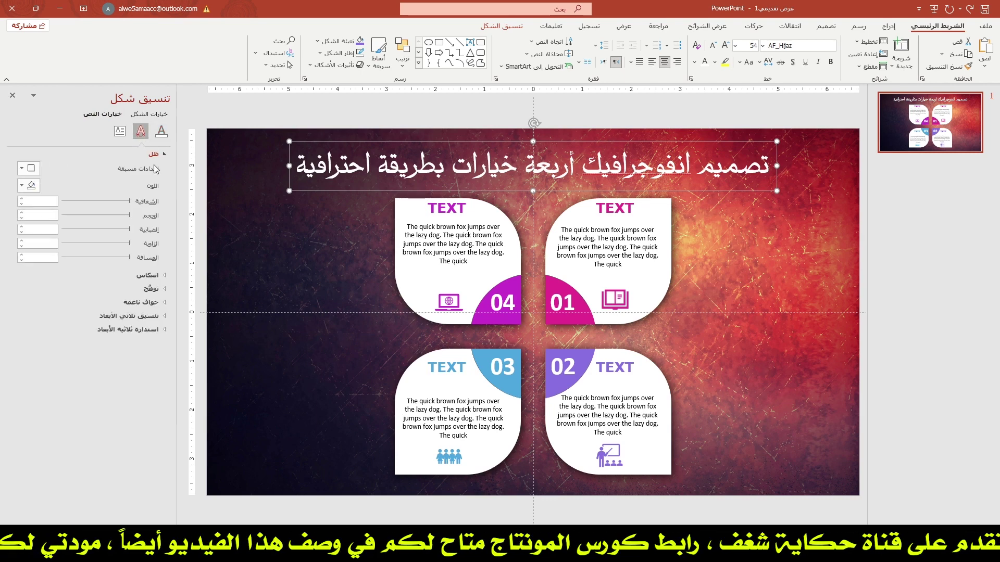
pyautogui.click(22, 169)
pyautogui.click(80, 259)
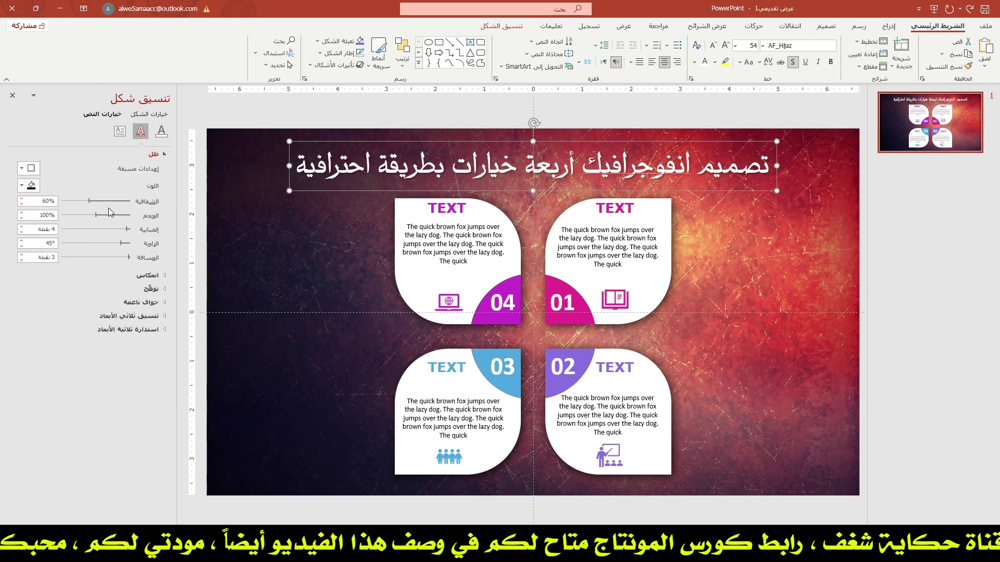
pyautogui.moveTo(92, 200)
pyautogui.mouseDown()
pyautogui.moveTo(83, 201)
pyautogui.moveTo(112, 203)
pyautogui.moveTo(124, 230)
pyautogui.moveTo(124, 201)
pyautogui.mouseUp()
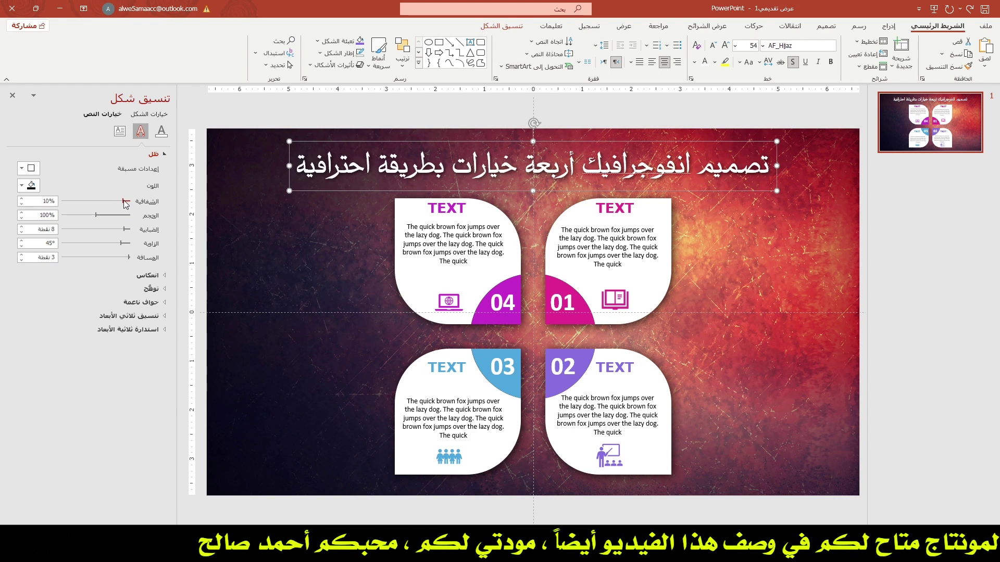
pyautogui.click(296, 252)
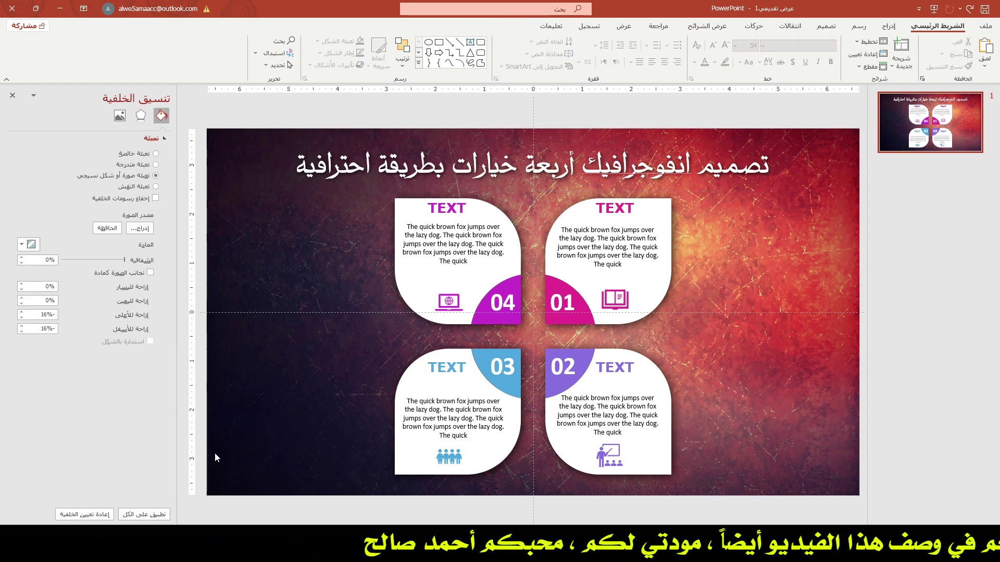
# Step: Start the slide show with F5 to present the finished infographic full-screen
pyautogui.press('F5')
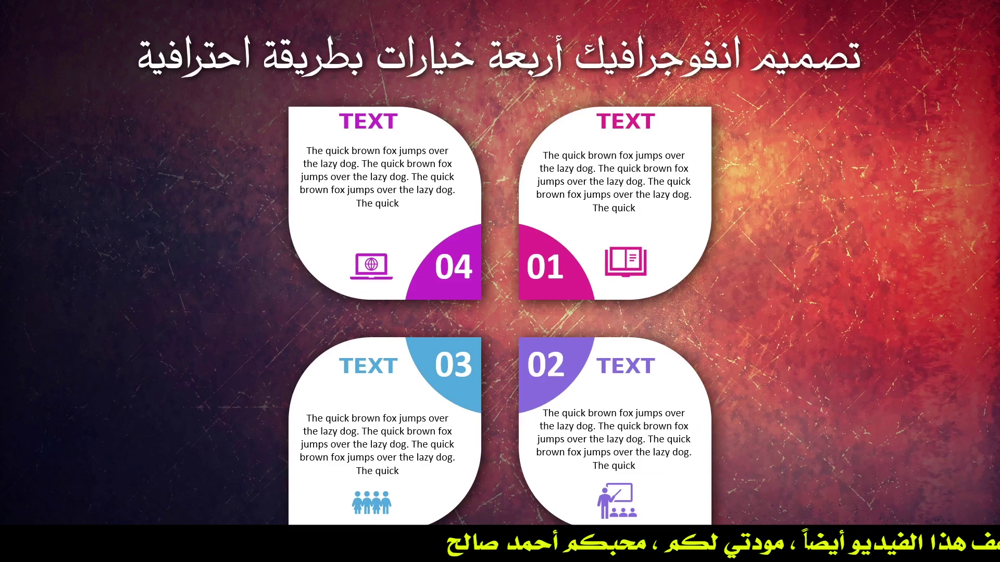